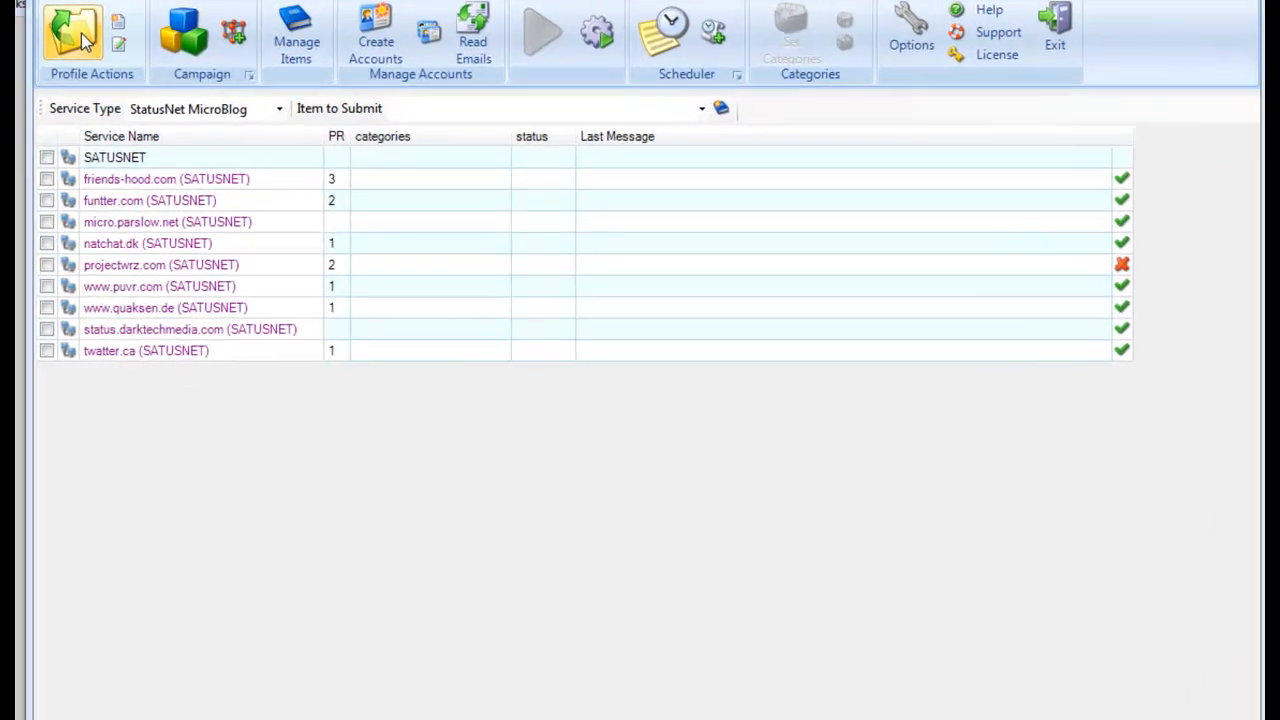
# Step: Open the profile list, then Manage Projects, and bring up a blank new-project form
pyautogui.click(81, 33)
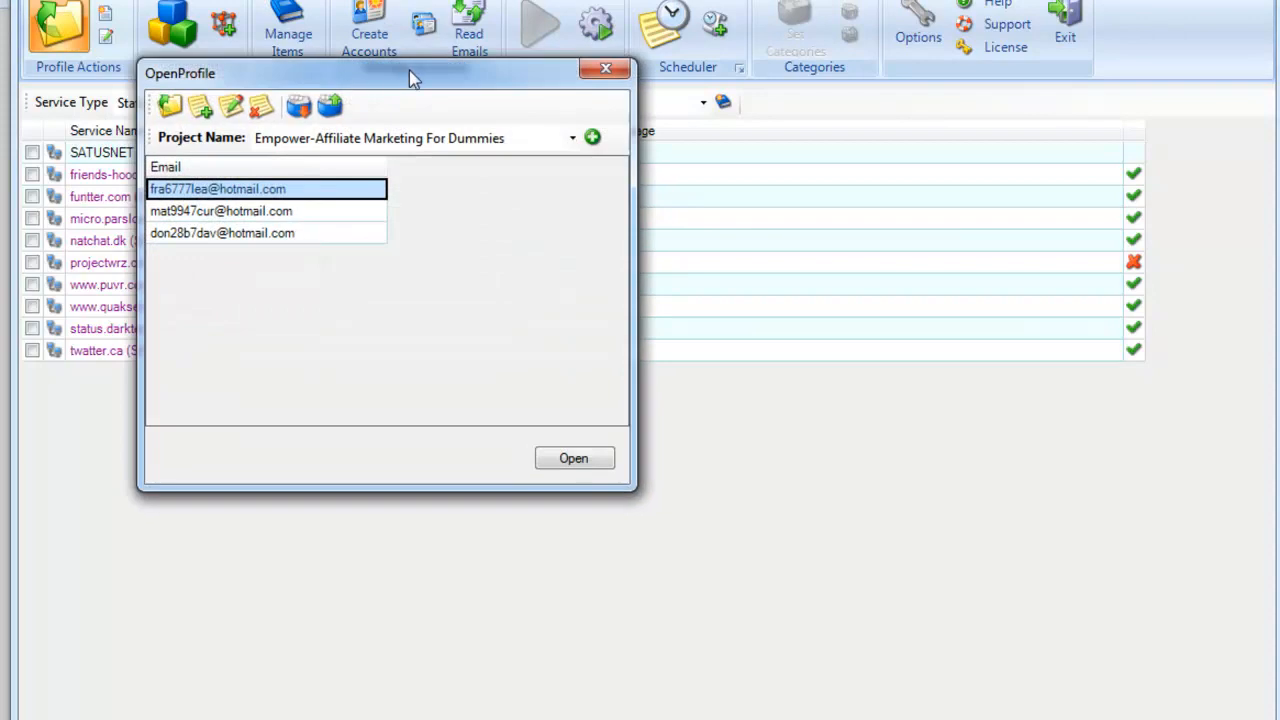
pyautogui.moveTo(409, 70); pyautogui.dragTo(594, 52)
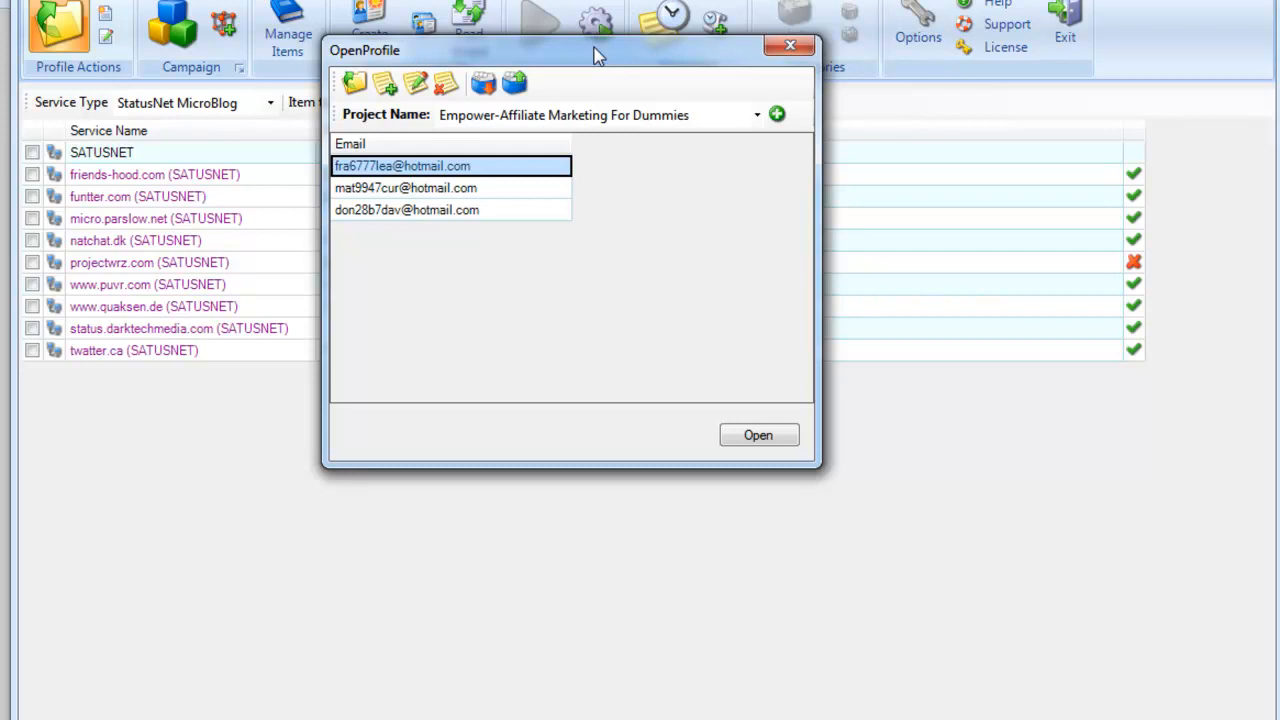
pyautogui.moveTo(594, 47); pyautogui.dragTo(610, 56)
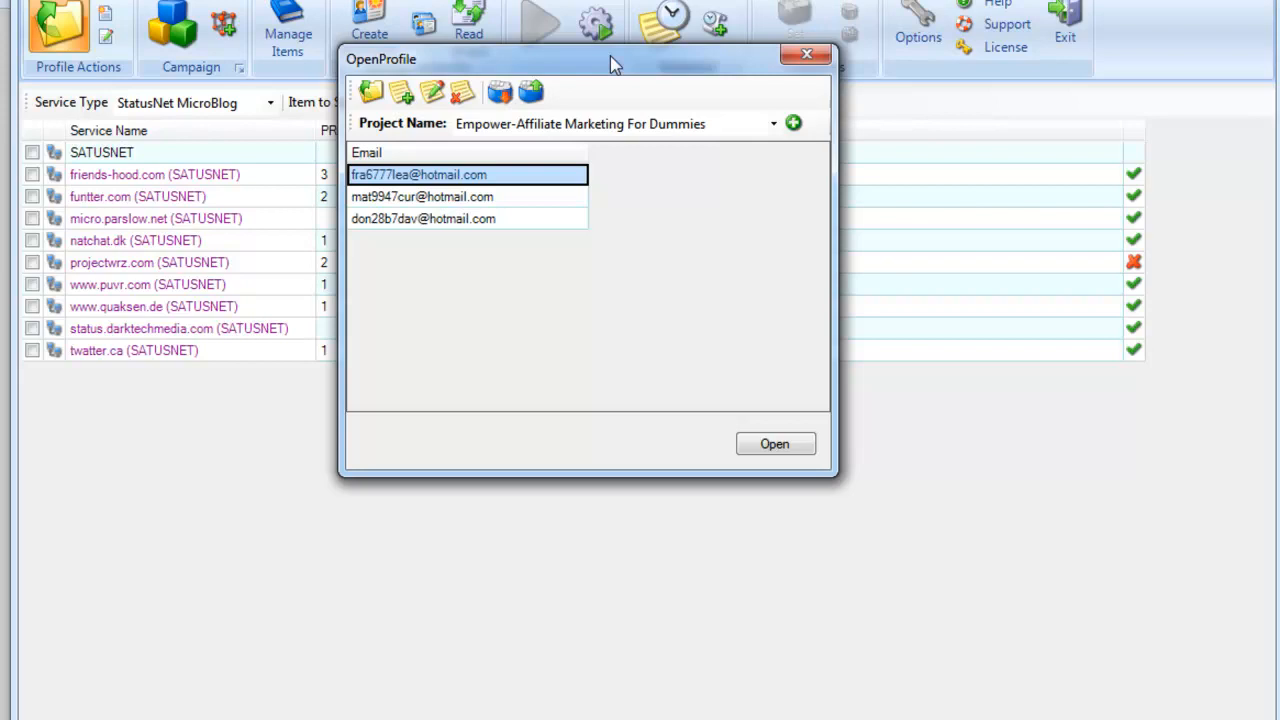
pyautogui.click(793, 124)
pyautogui.moveTo(762, 122); pyautogui.dragTo(758, 90)
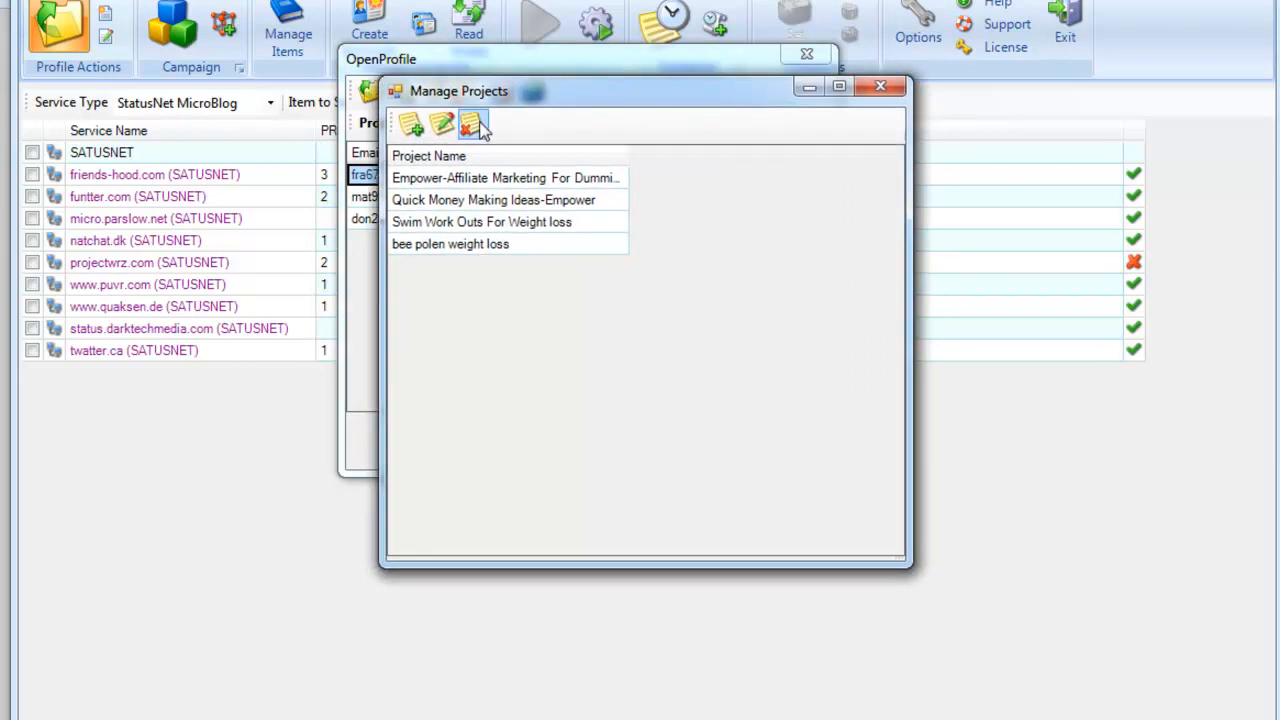
pyautogui.click(413, 128)
pyautogui.moveTo(596, 300); pyautogui.dragTo(588, 268)
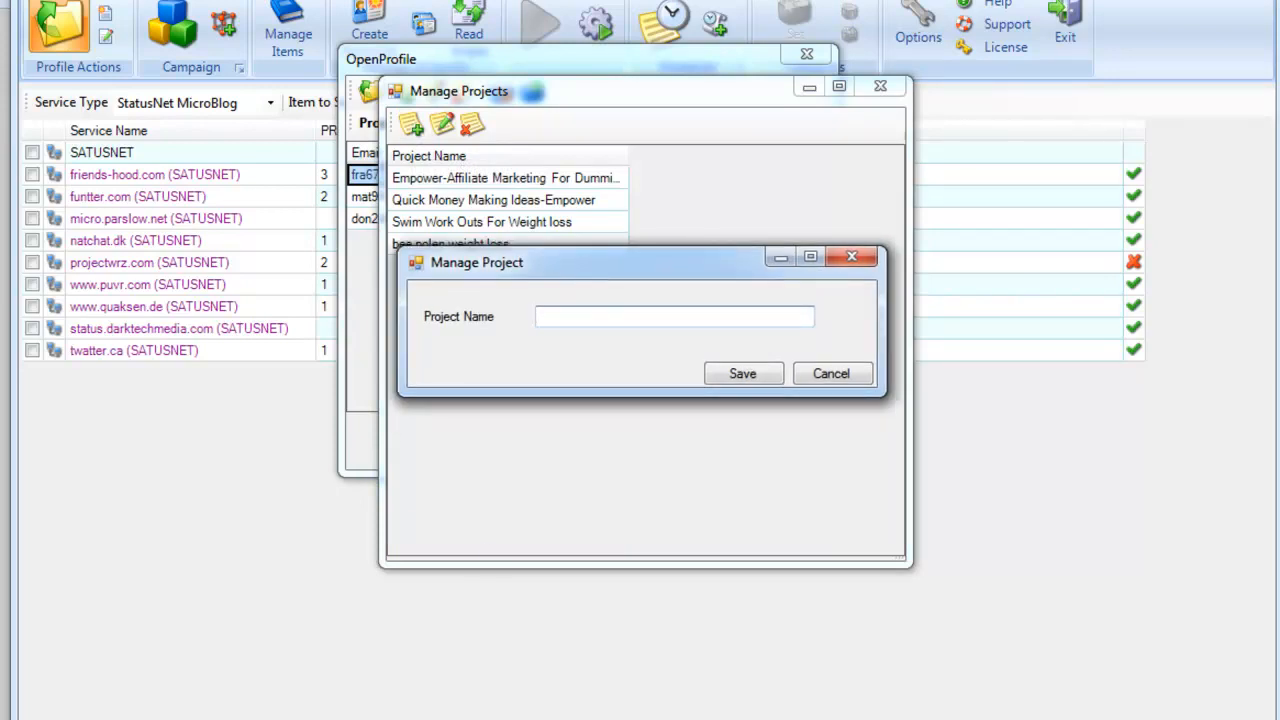
# Step: Copy the title line 'Hotels In South Bend Indiana' from Notepad, then minimize Notepad
pyautogui.click(366, 719)
pyautogui.click(484, 690)
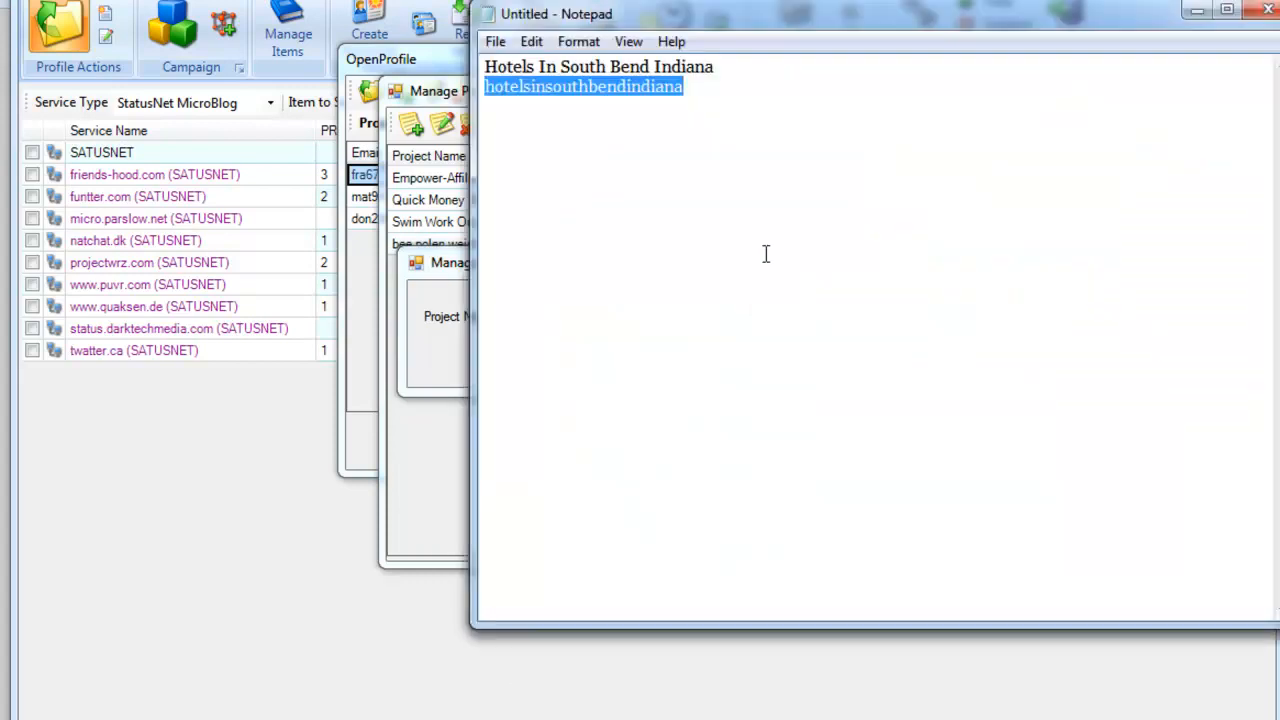
pyautogui.moveTo(716, 66); pyautogui.dragTo(482, 67)
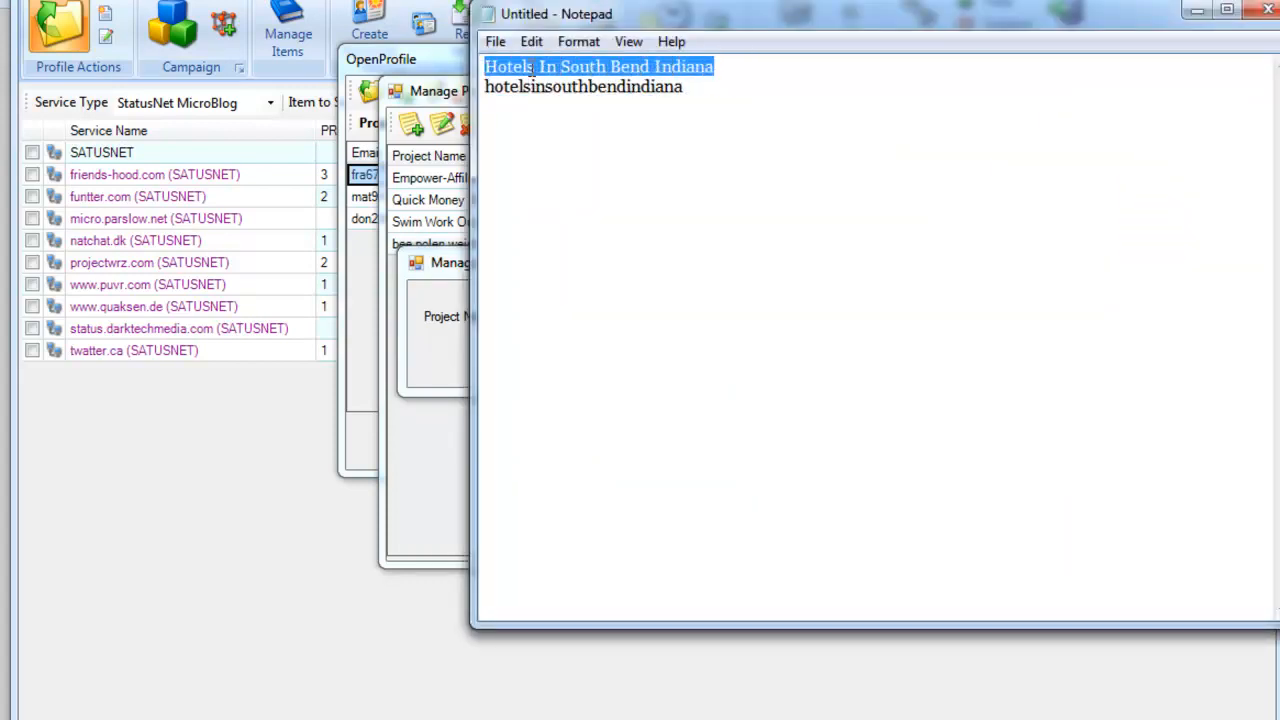
pyautogui.rightClick(530, 68)
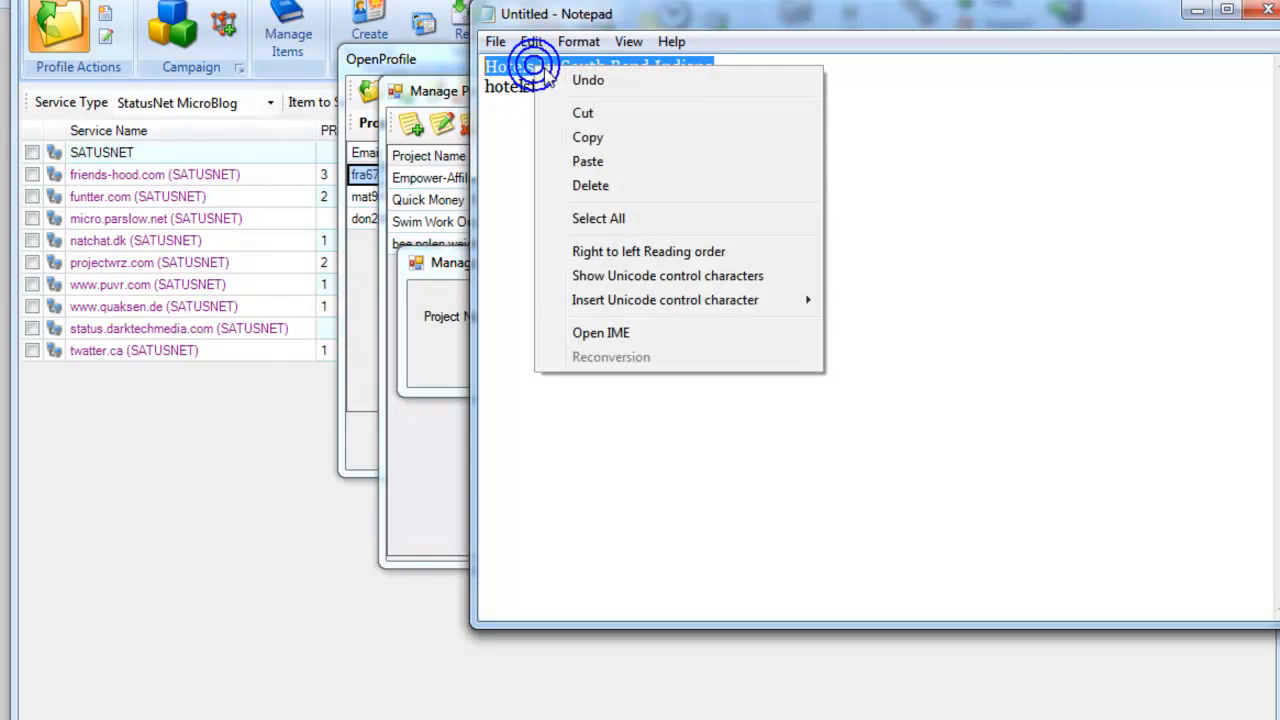
pyautogui.click(618, 133)
pyautogui.click(1197, 10)
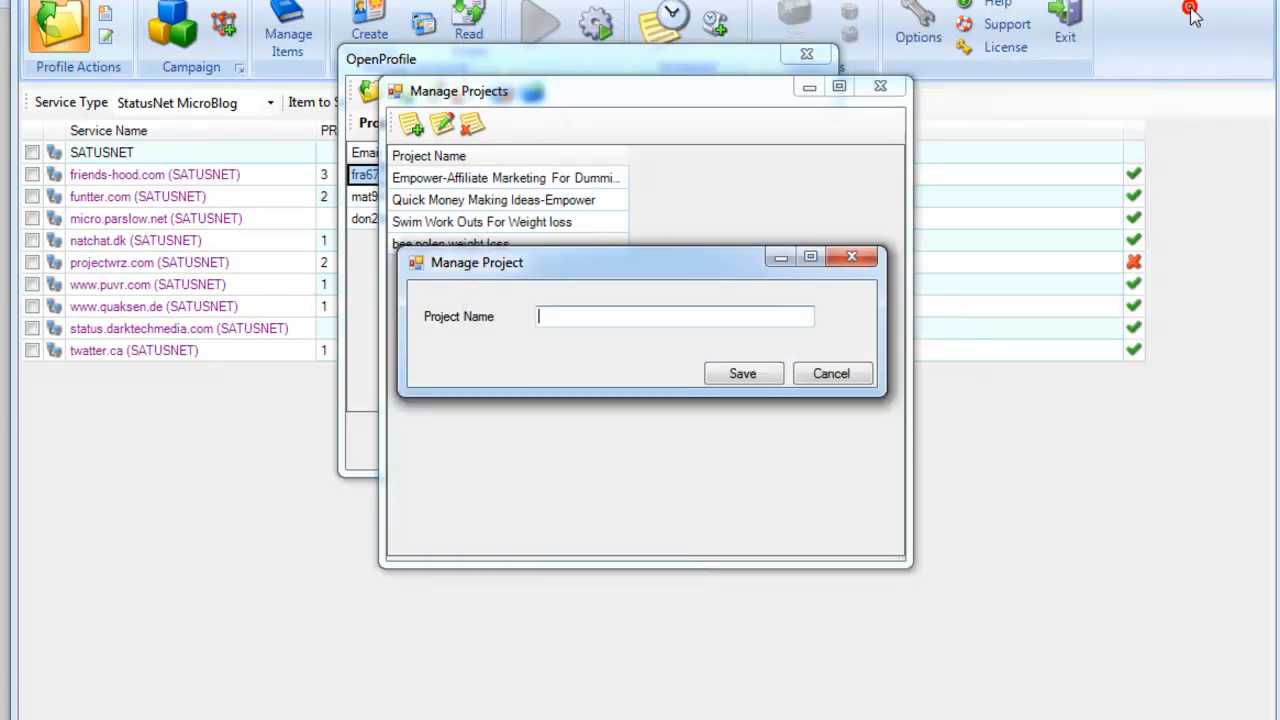
# Step: Paste 'Hotels In South Bend Indiana' as the project name and save the project
pyautogui.click(706, 317)
pyautogui.hotkey('ctrl', 'v')
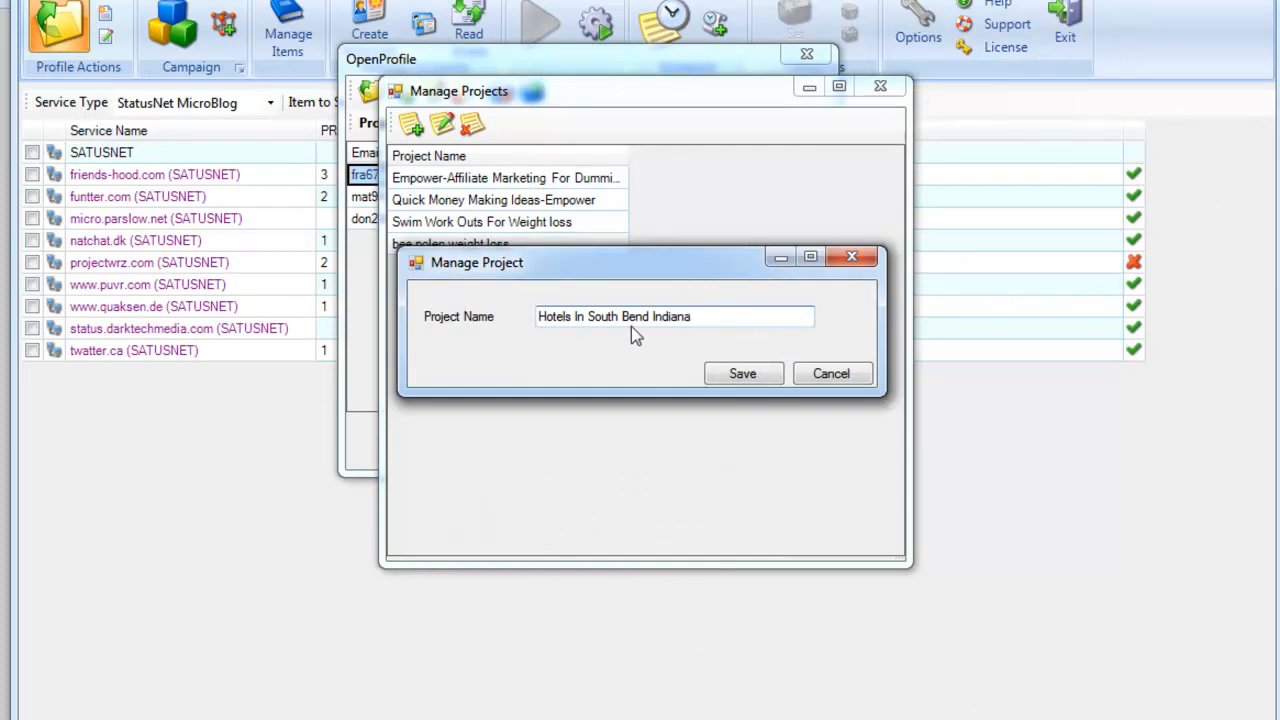
pyautogui.click(758, 378)
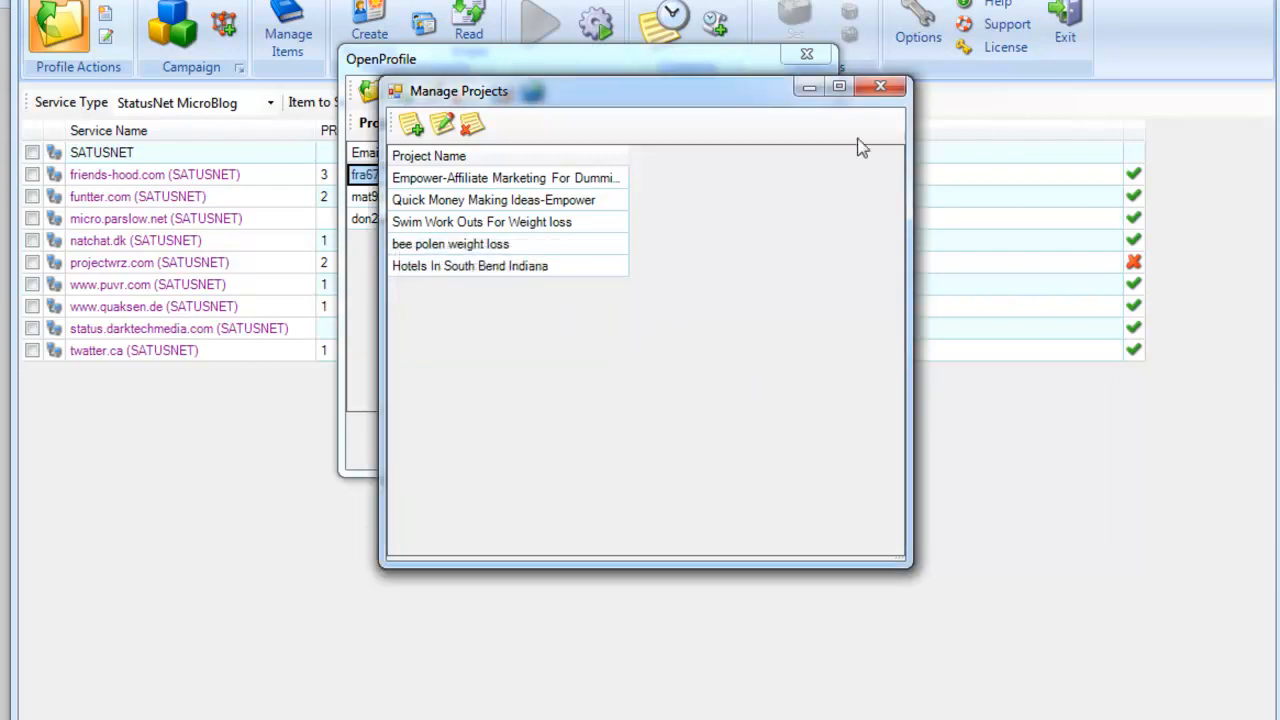
# Step: Close and reopen the profile window, then select the Hotels In South Bend Indiana project
pyautogui.click(882, 88)
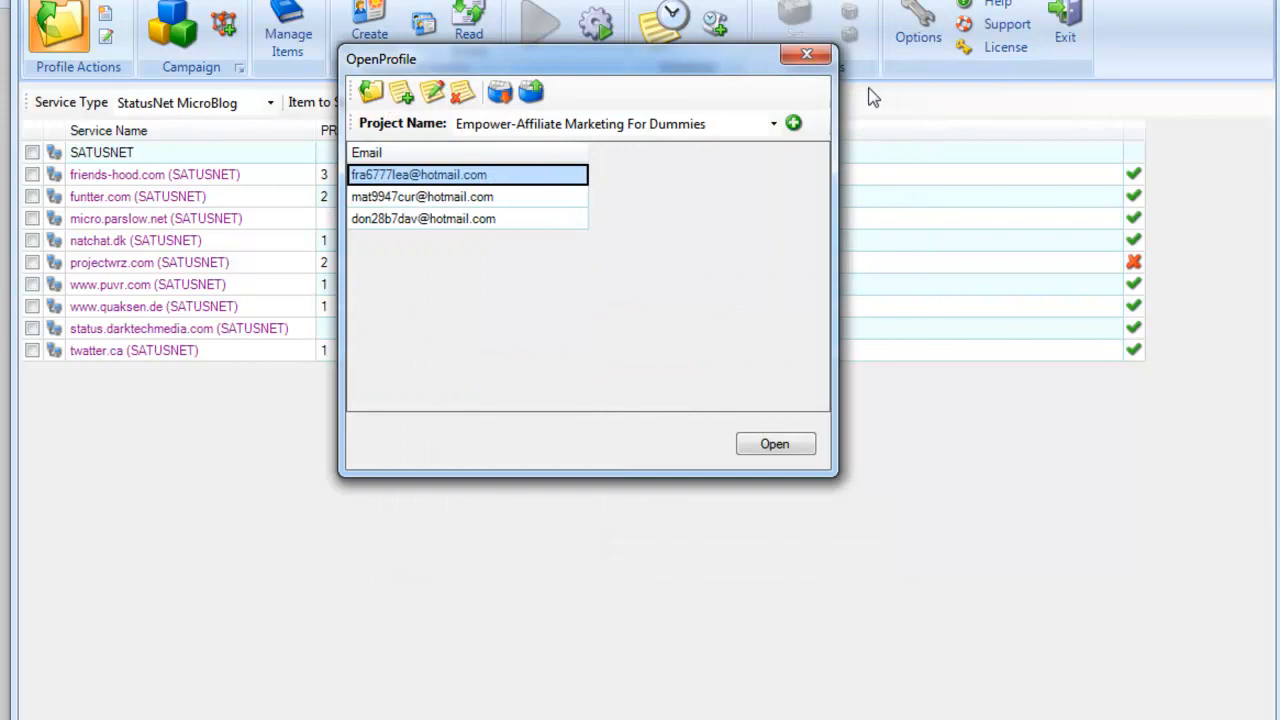
pyautogui.moveTo(607, 62); pyautogui.dragTo(619, 78)
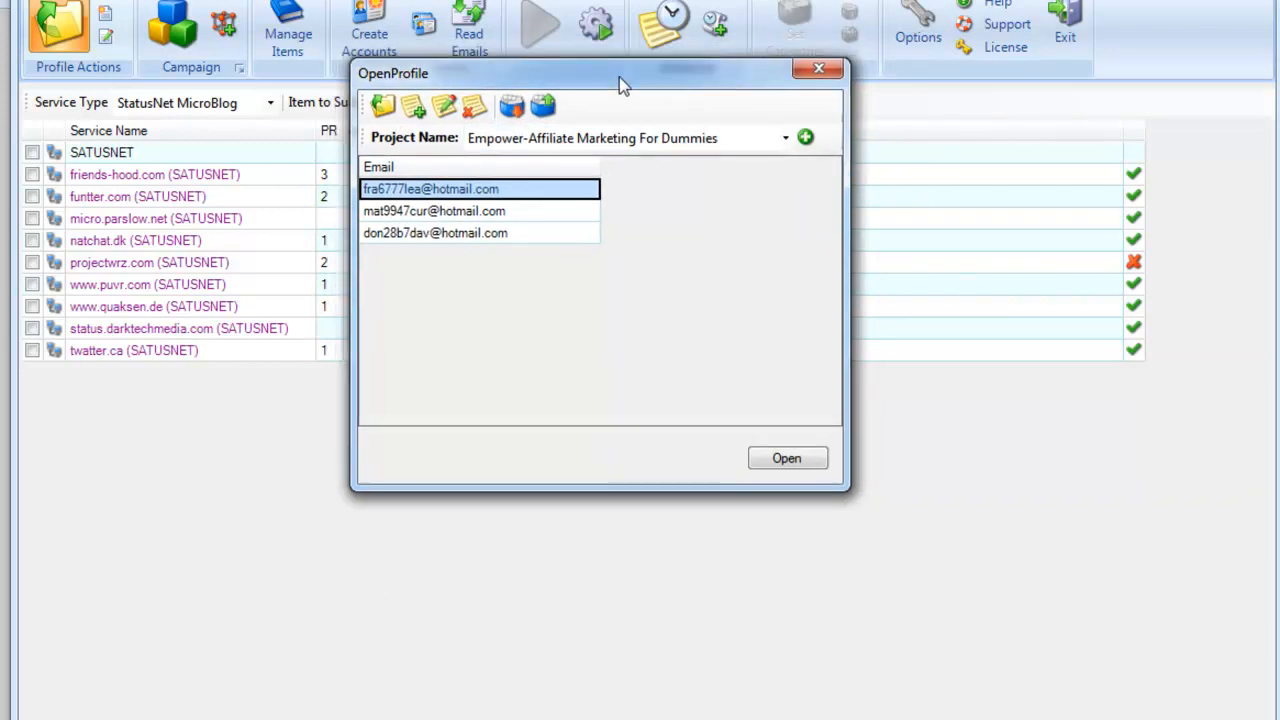
pyautogui.click(816, 70)
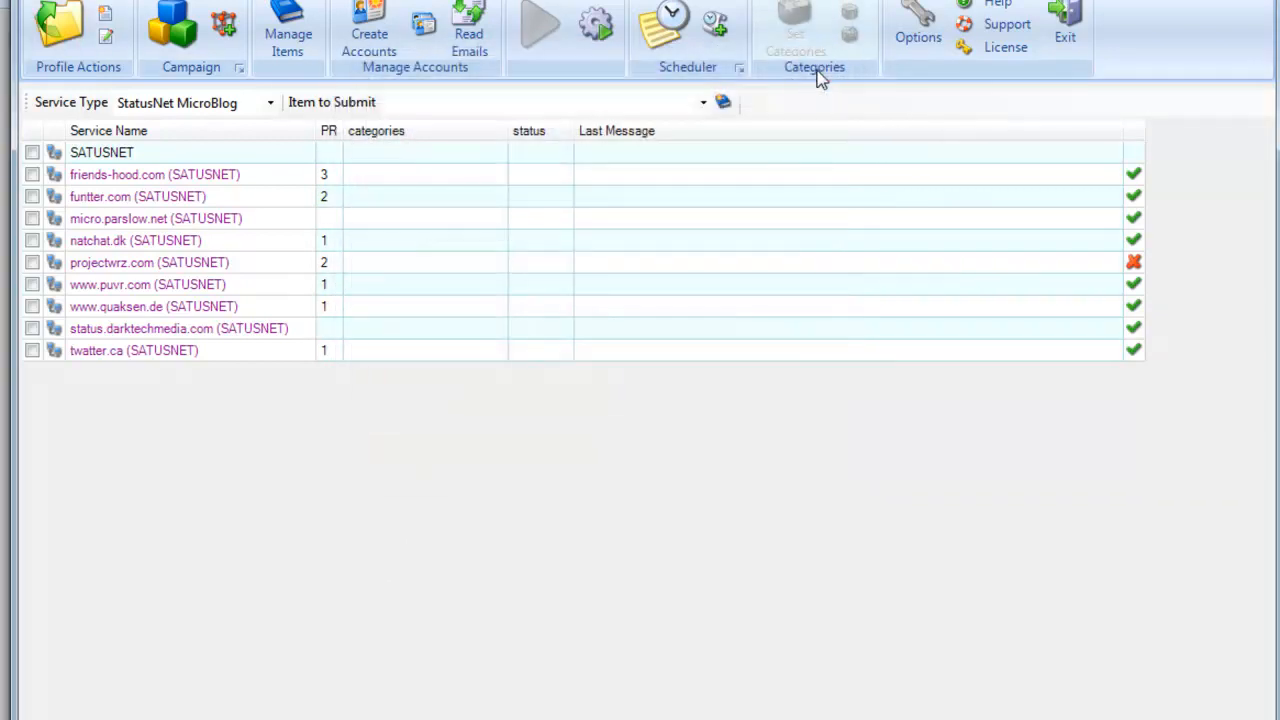
pyautogui.click(55, 30)
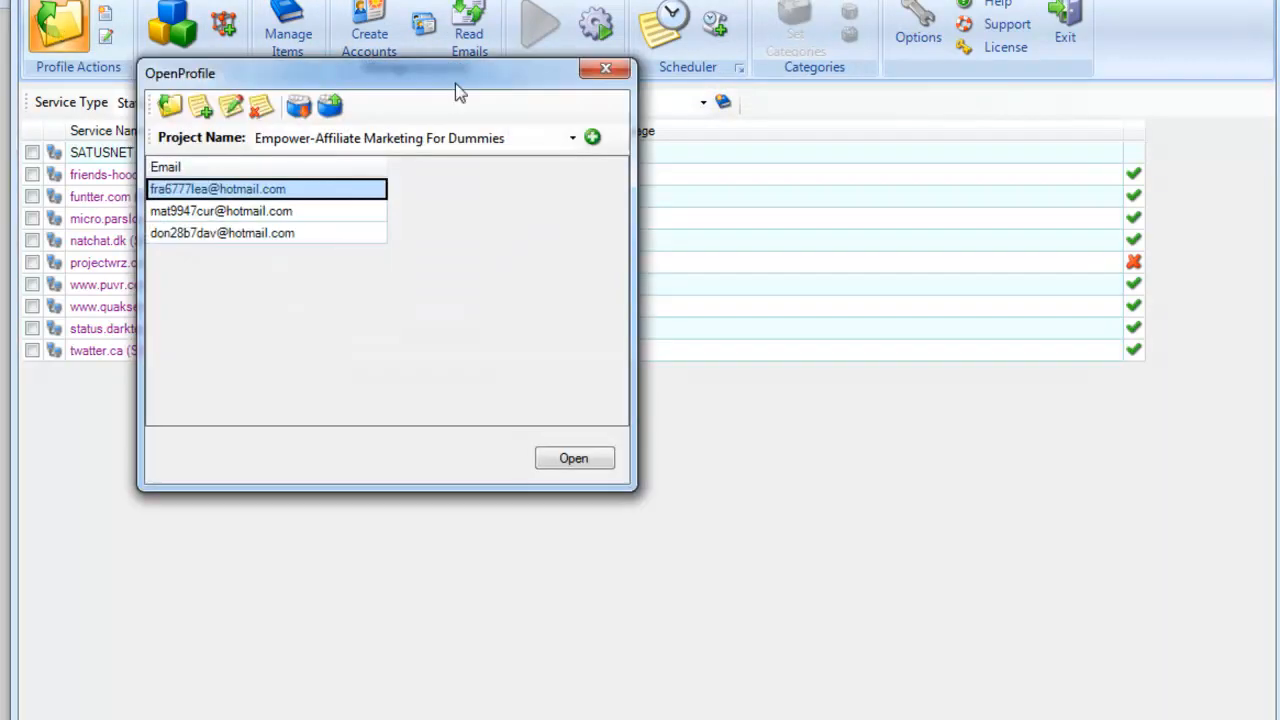
pyautogui.moveTo(455, 83); pyautogui.dragTo(645, 74)
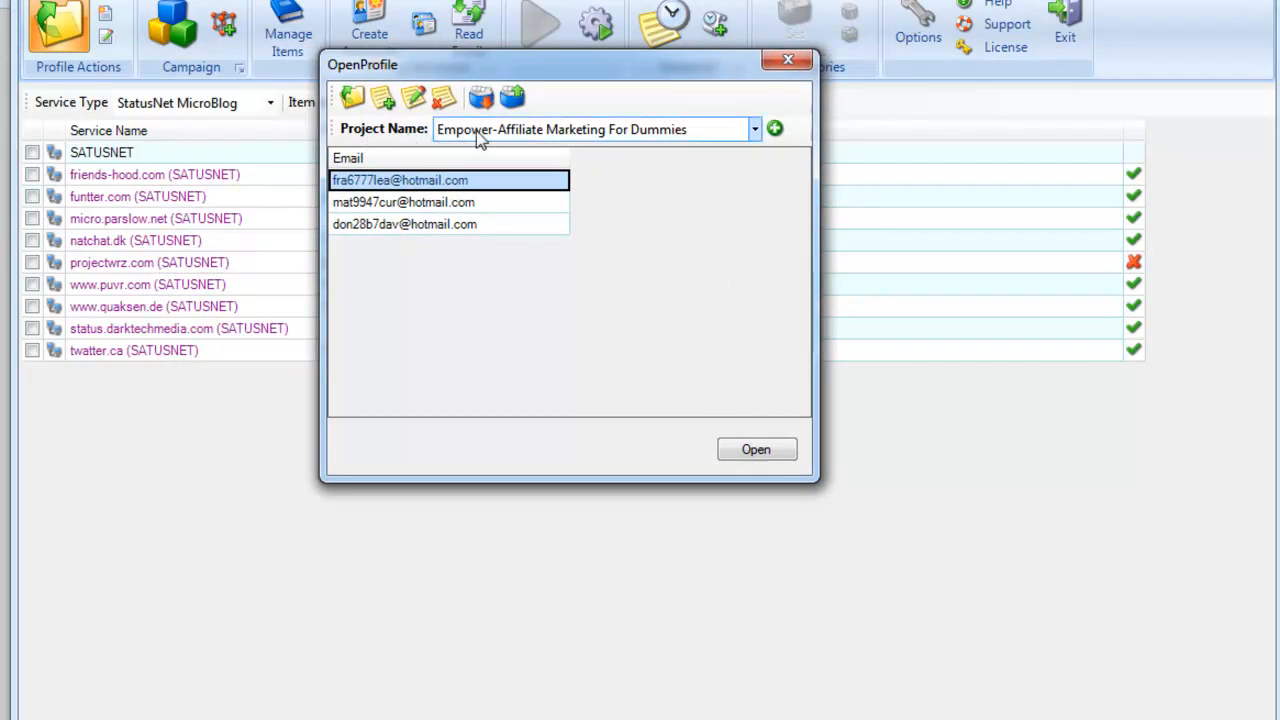
pyautogui.click(755, 129)
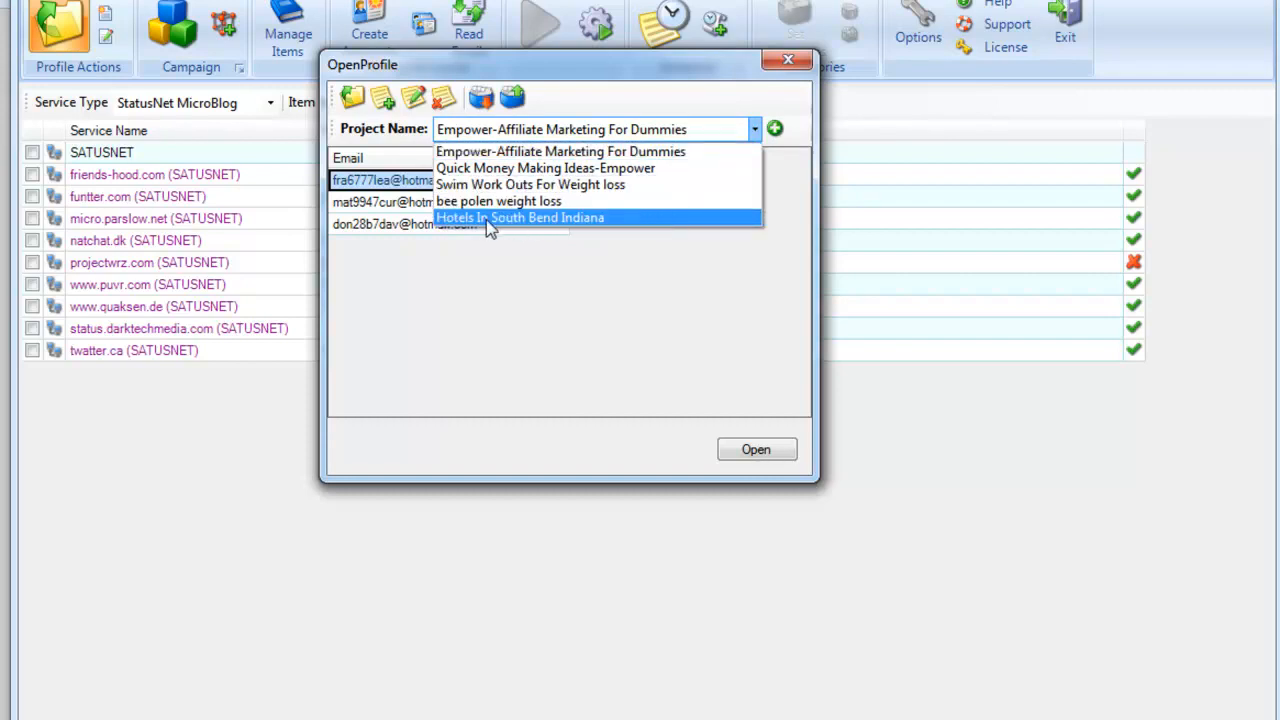
pyautogui.click(586, 218)
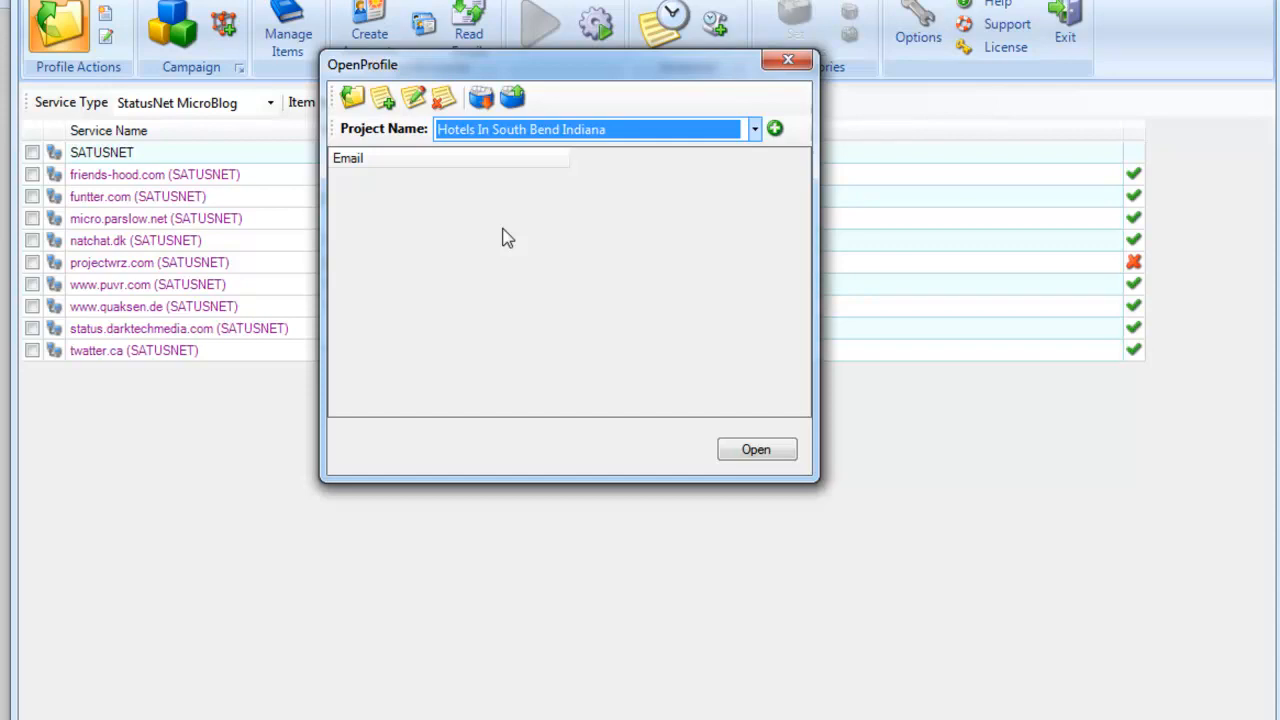
# Step: Create a new profile and move its Setup Profile Data form up
pyautogui.click(385, 100)
pyautogui.moveTo(667, 63); pyautogui.dragTo(612, 0)
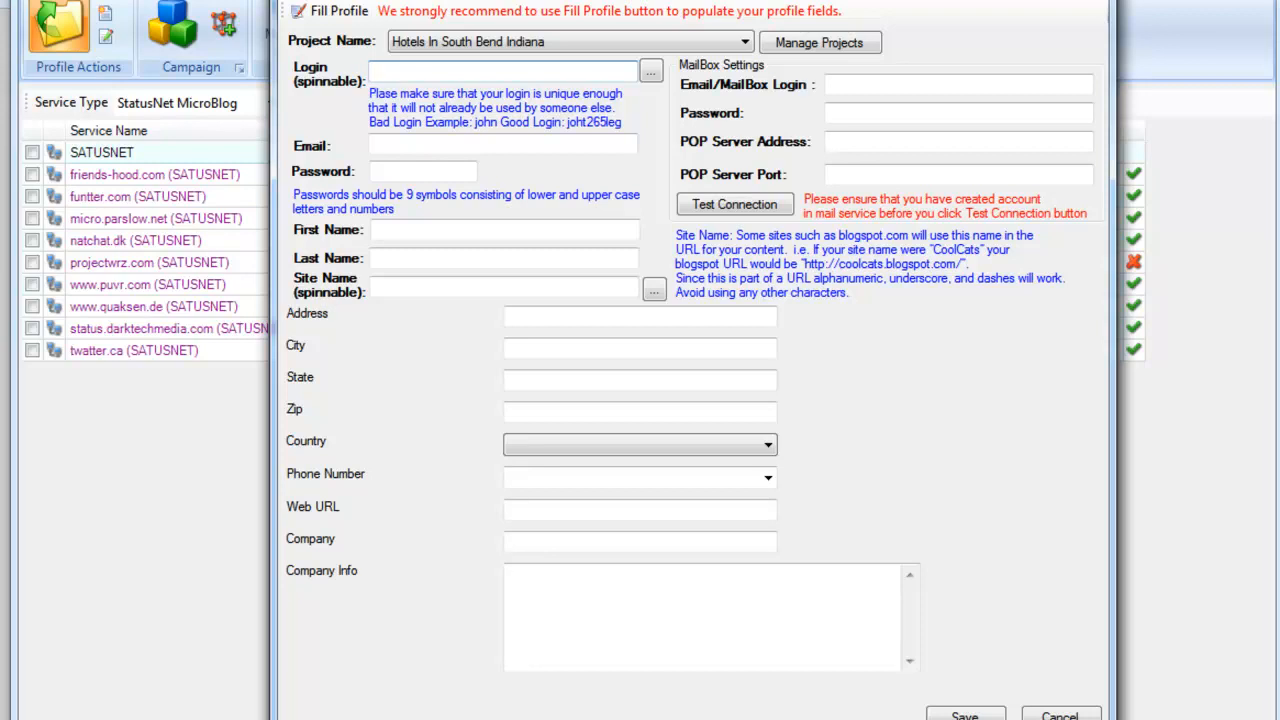
# Step: Auto-fill the profile with generated details using Hotmail as the mail server type
pyautogui.click(333, 20)
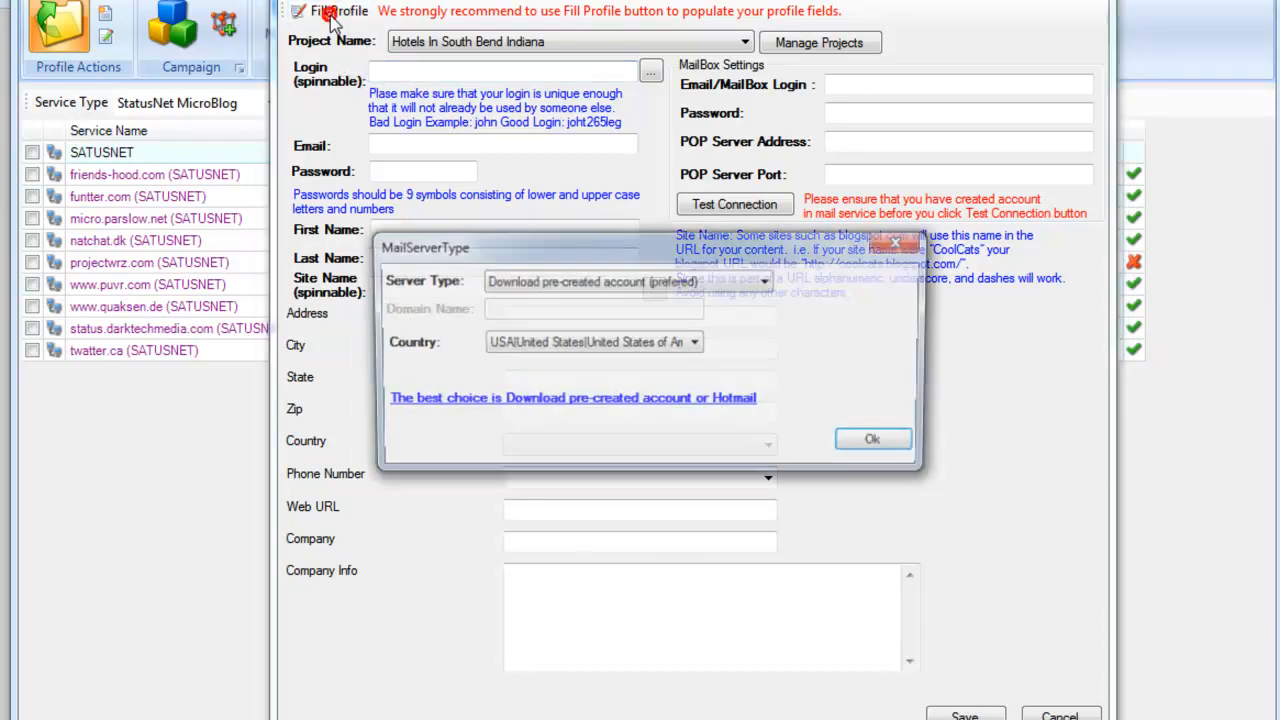
pyautogui.moveTo(615, 250); pyautogui.dragTo(612, 196)
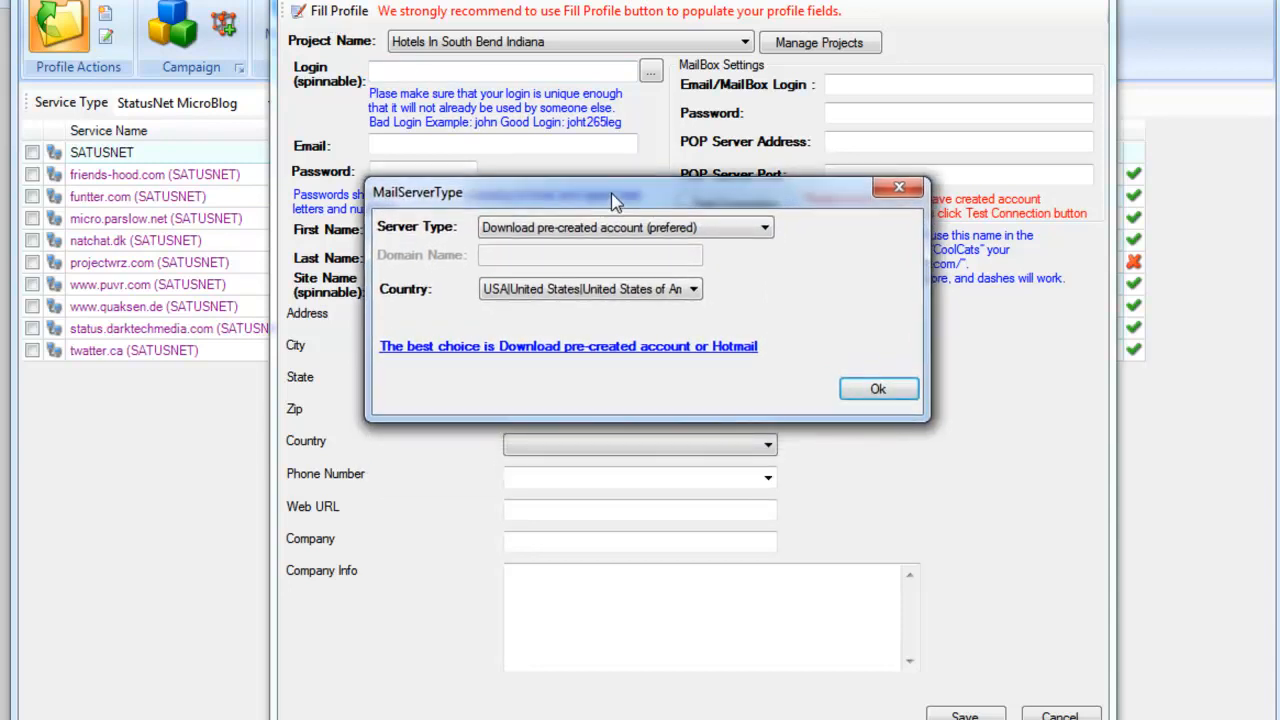
pyautogui.click(765, 228)
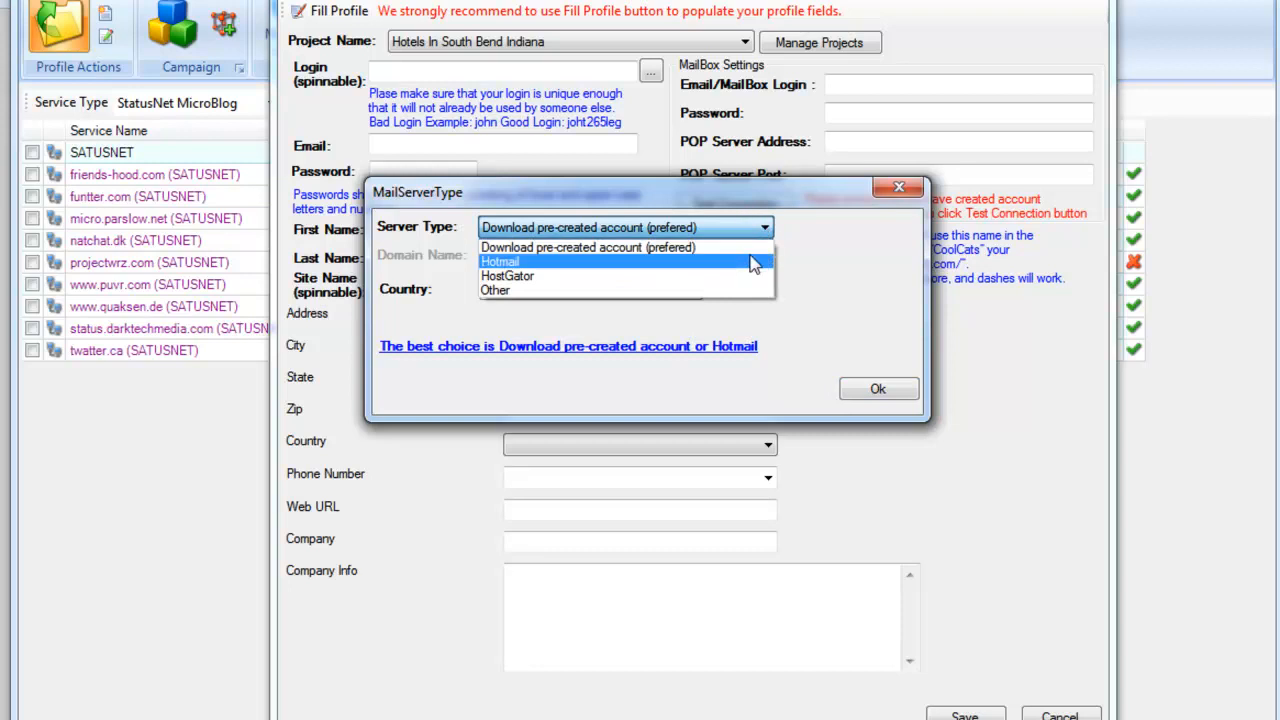
pyautogui.click(752, 262)
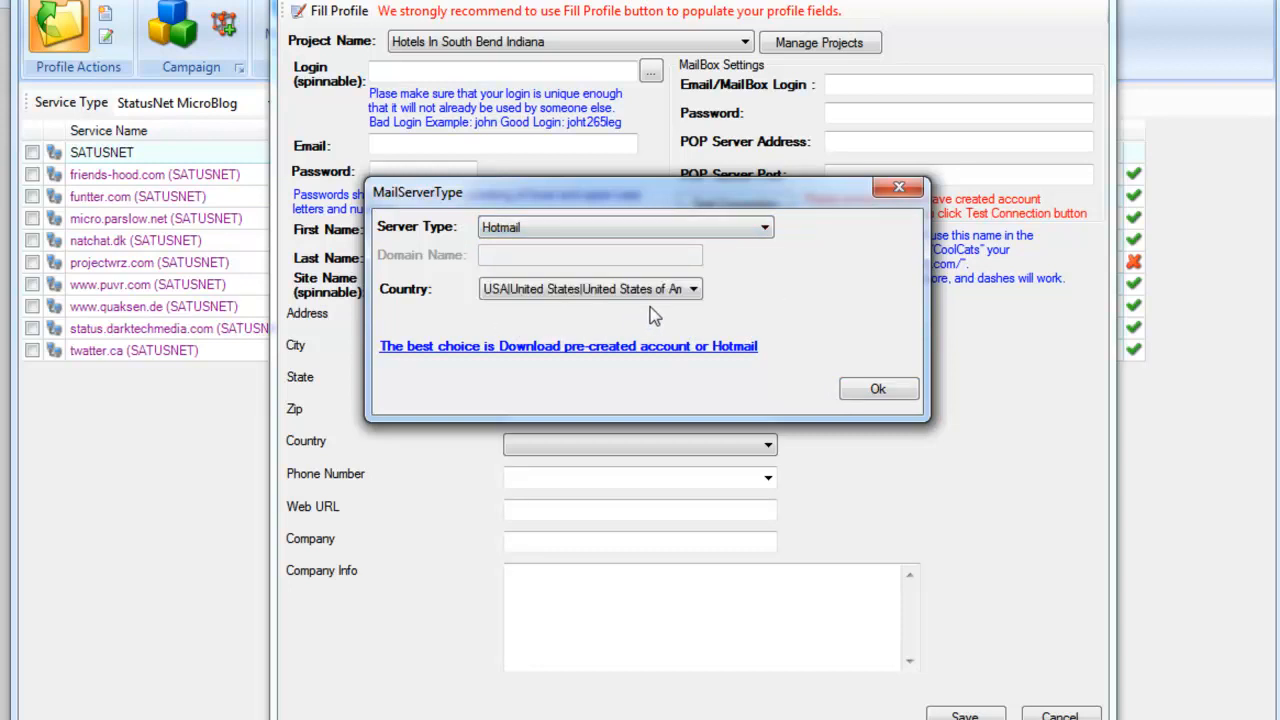
pyautogui.click(878, 391)
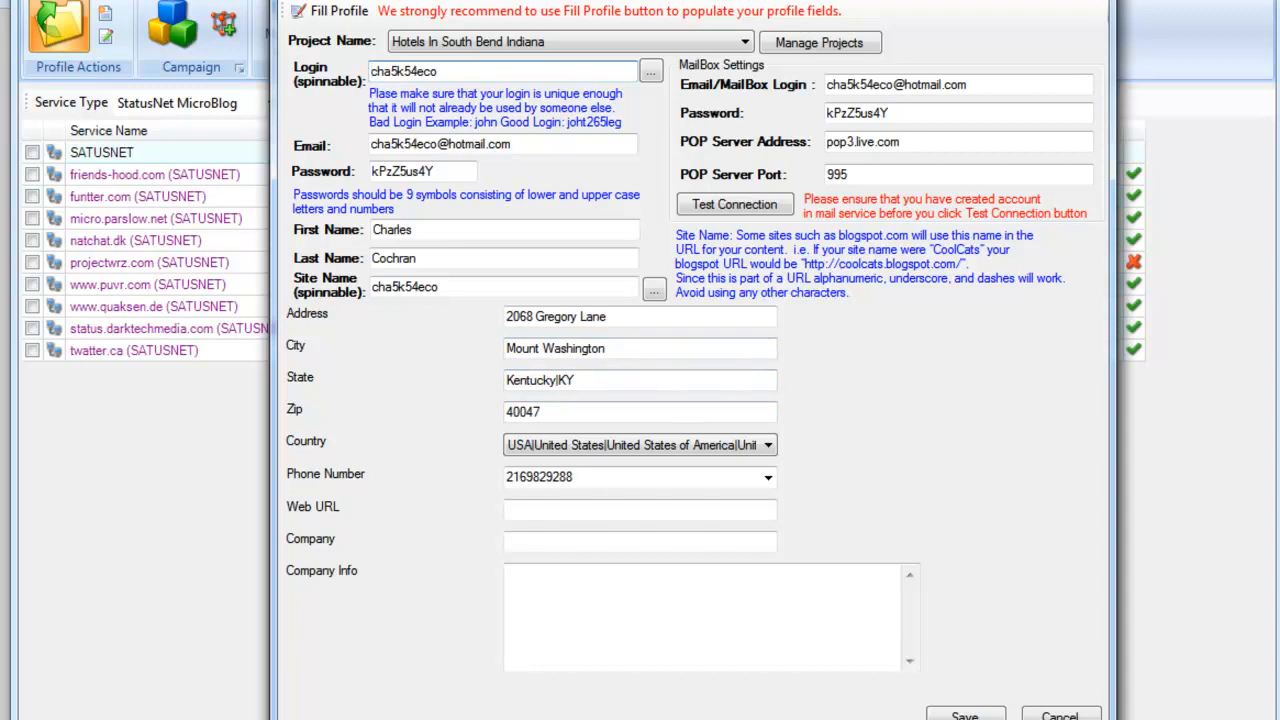
pyautogui.moveTo(366, 715)
pyautogui.click(480, 668)
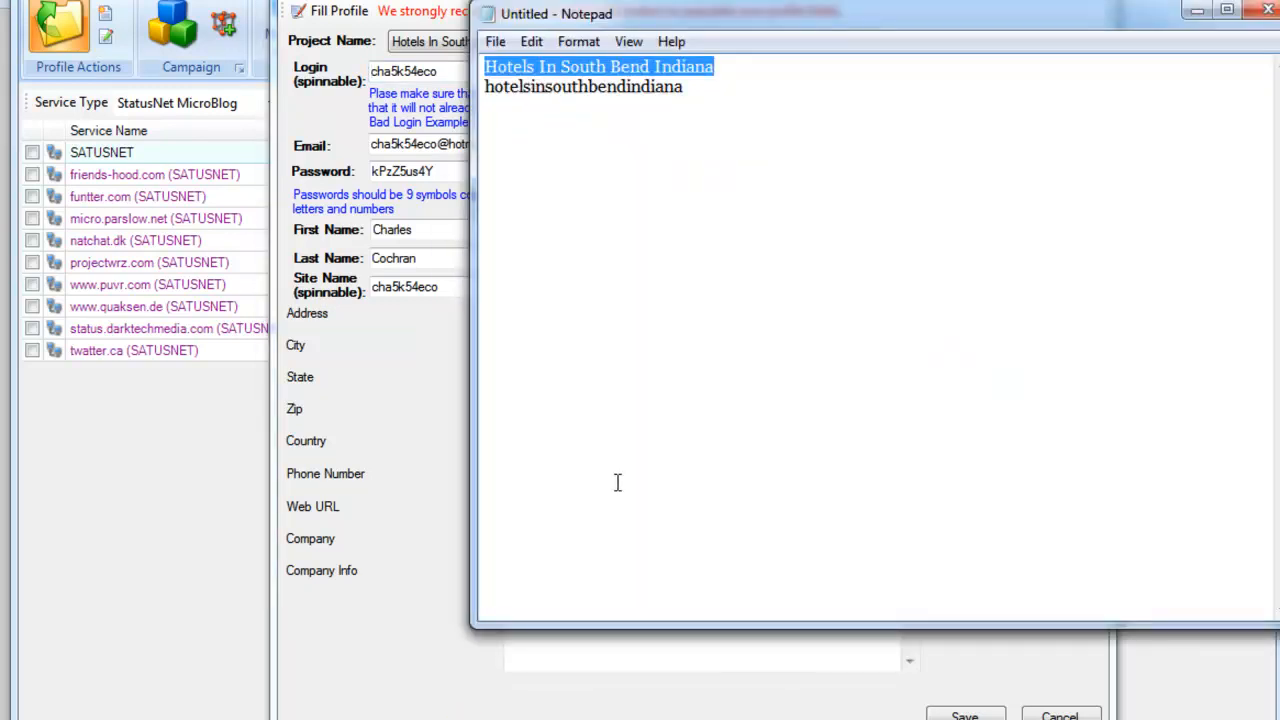
pyautogui.moveTo(870, 20); pyautogui.dragTo(857, 7)
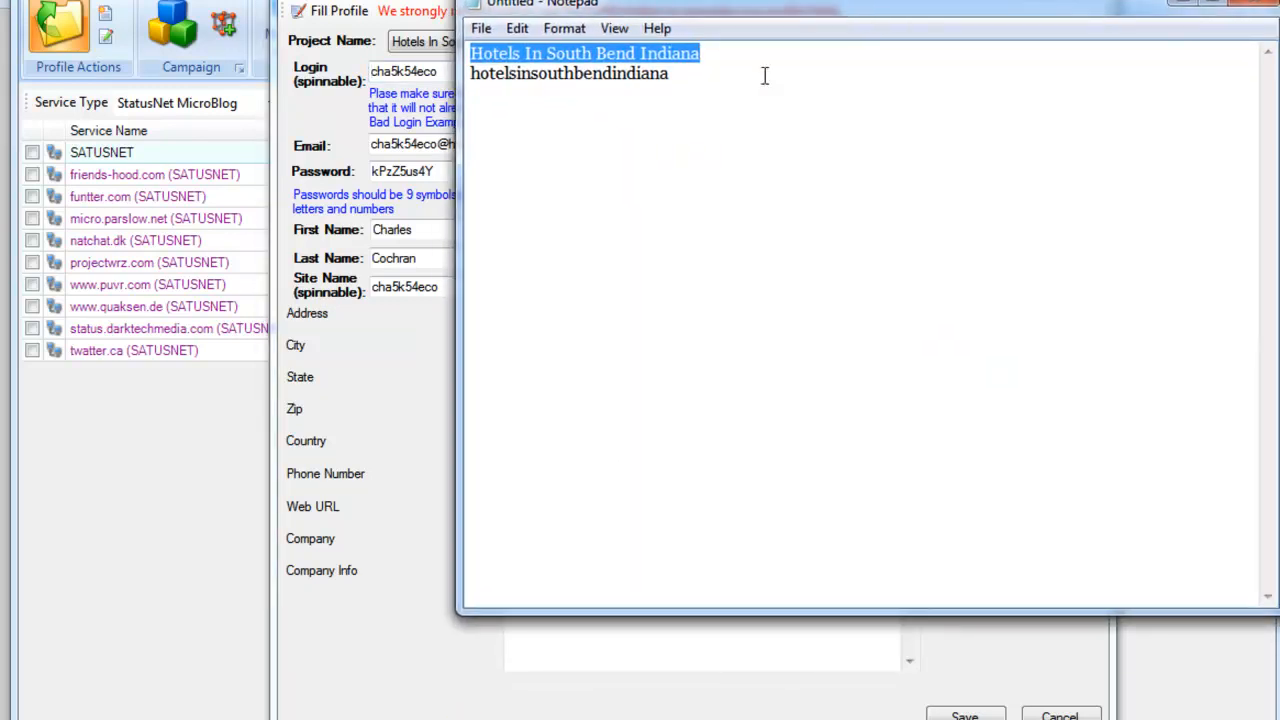
pyautogui.click(675, 80)
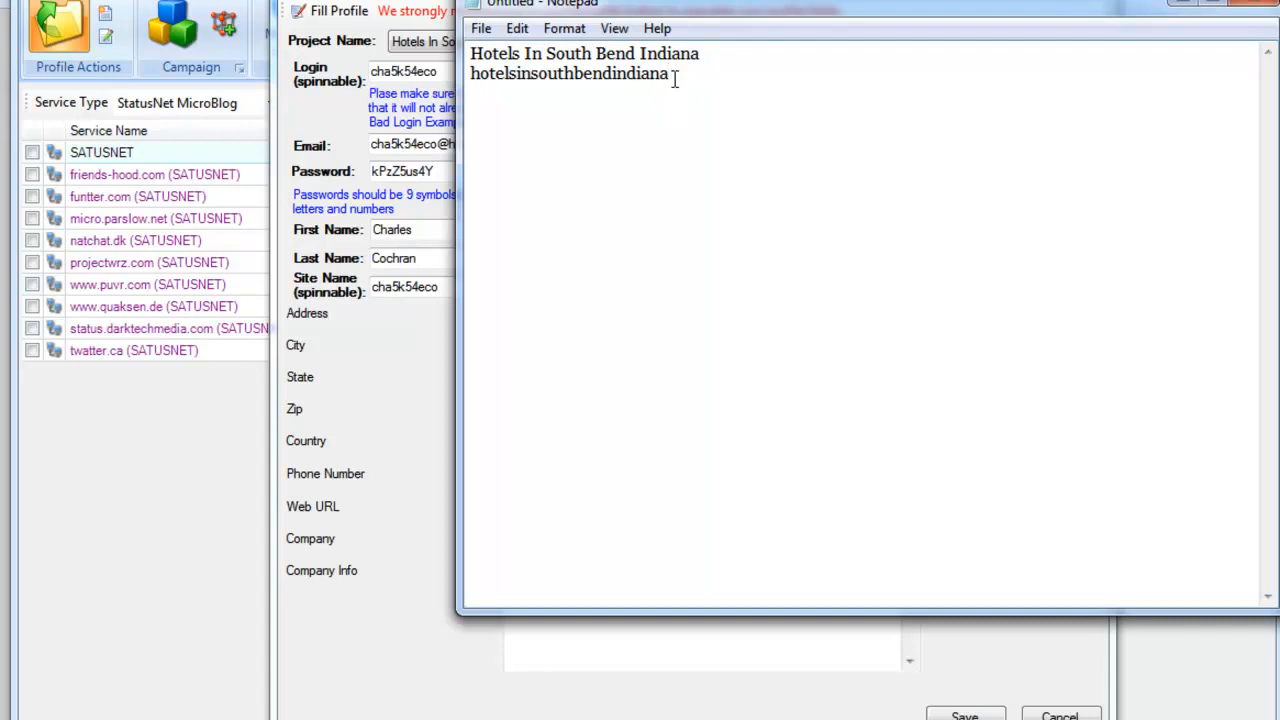
pyautogui.moveTo(672, 78); pyautogui.dragTo(467, 80)
pyautogui.rightClick(505, 75)
pyautogui.click(560, 148)
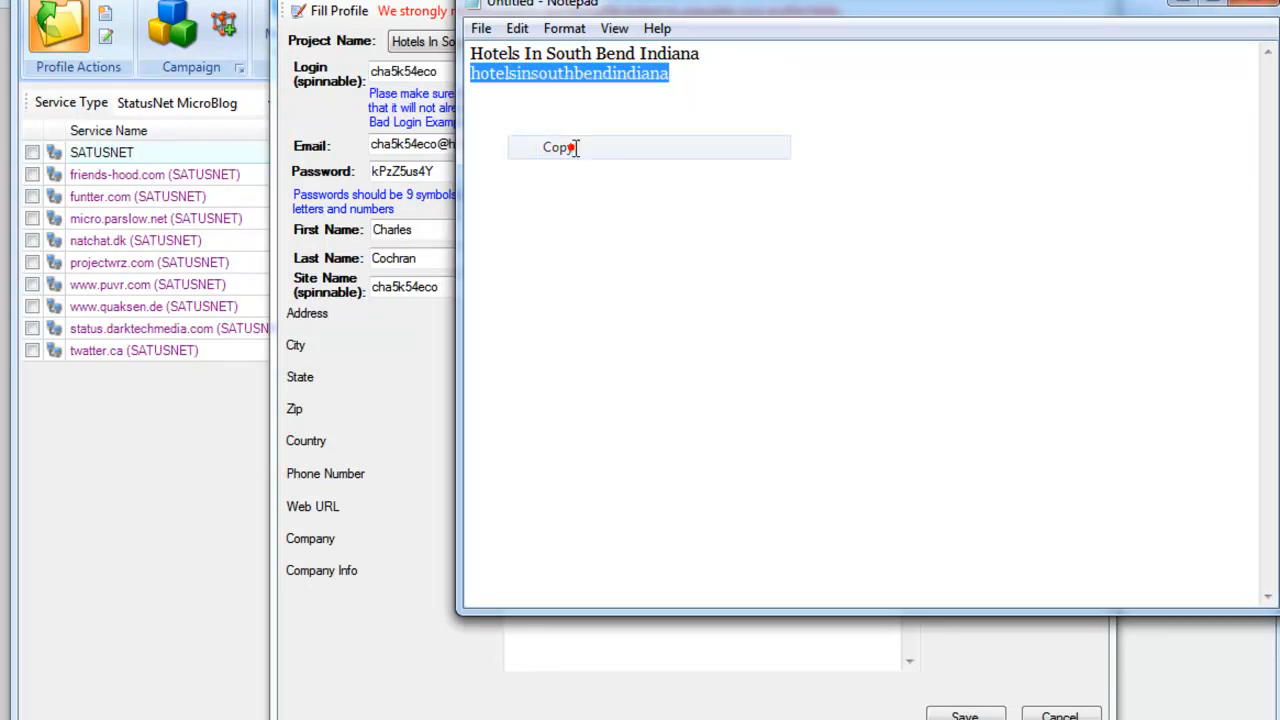
pyautogui.click(1181, 2)
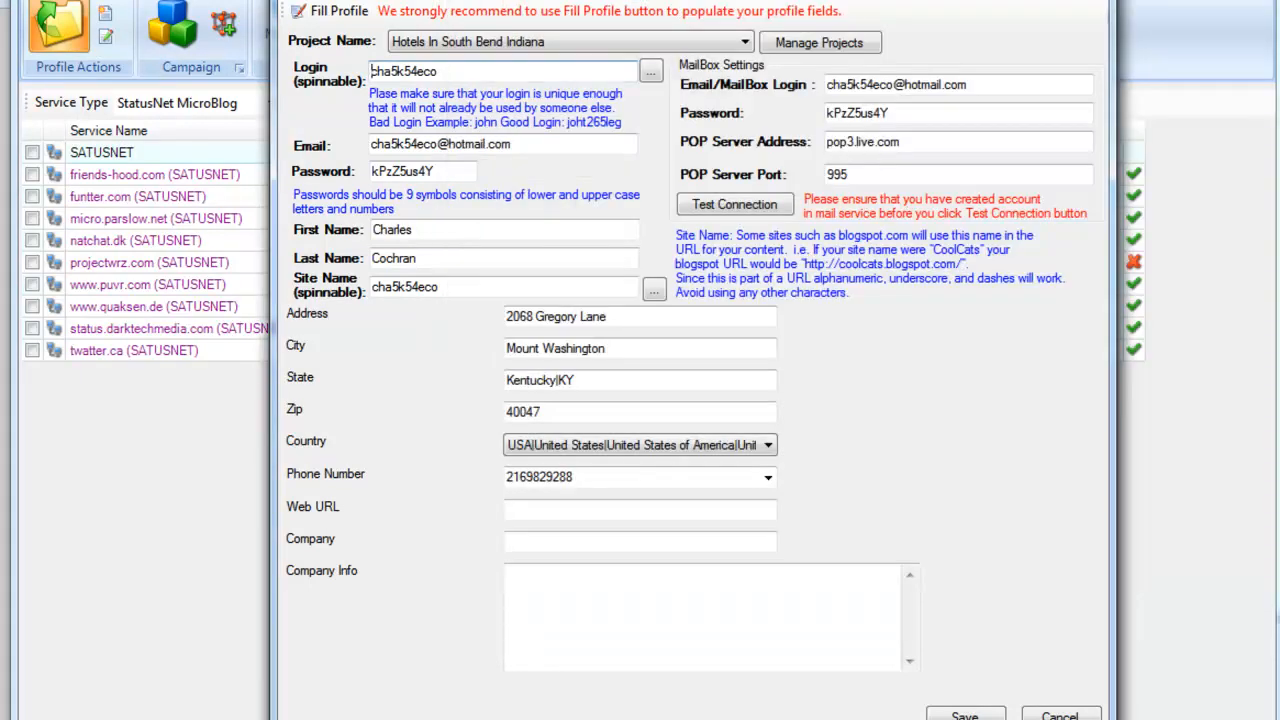
pyautogui.moveTo(458, 70); pyautogui.dragTo(368, 72)
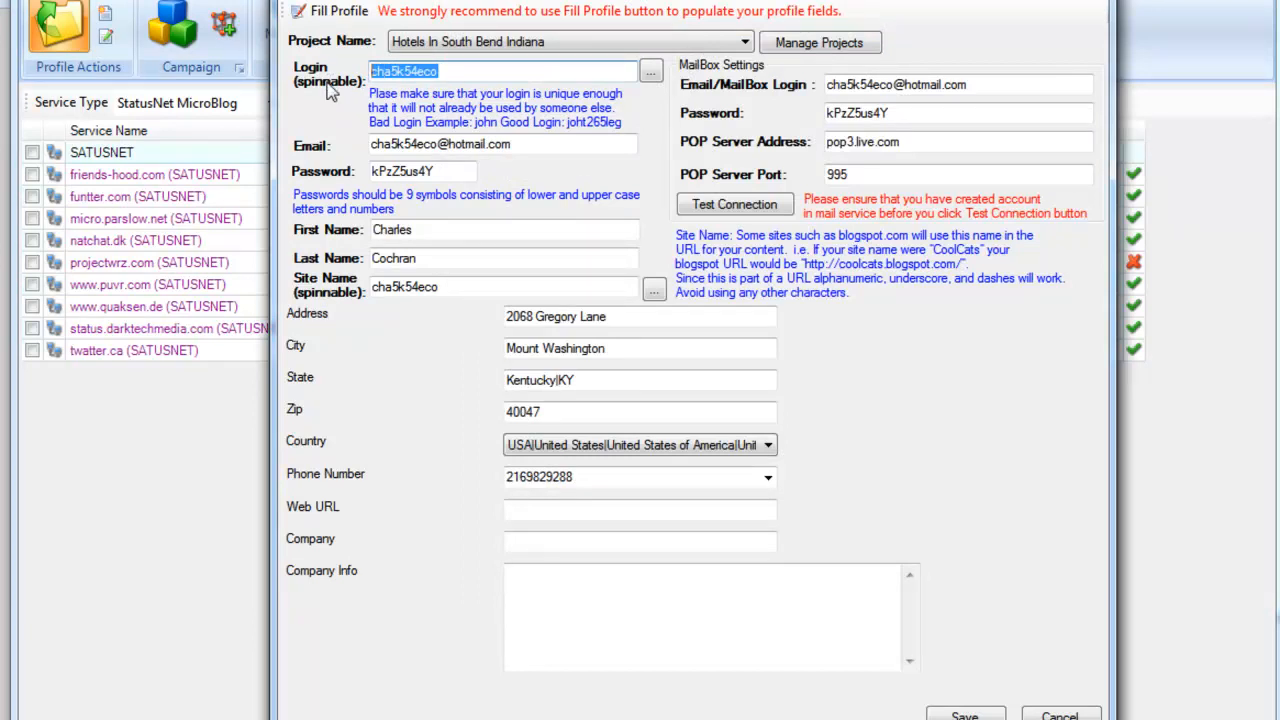
pyautogui.hotkey('ctrl', 'v')
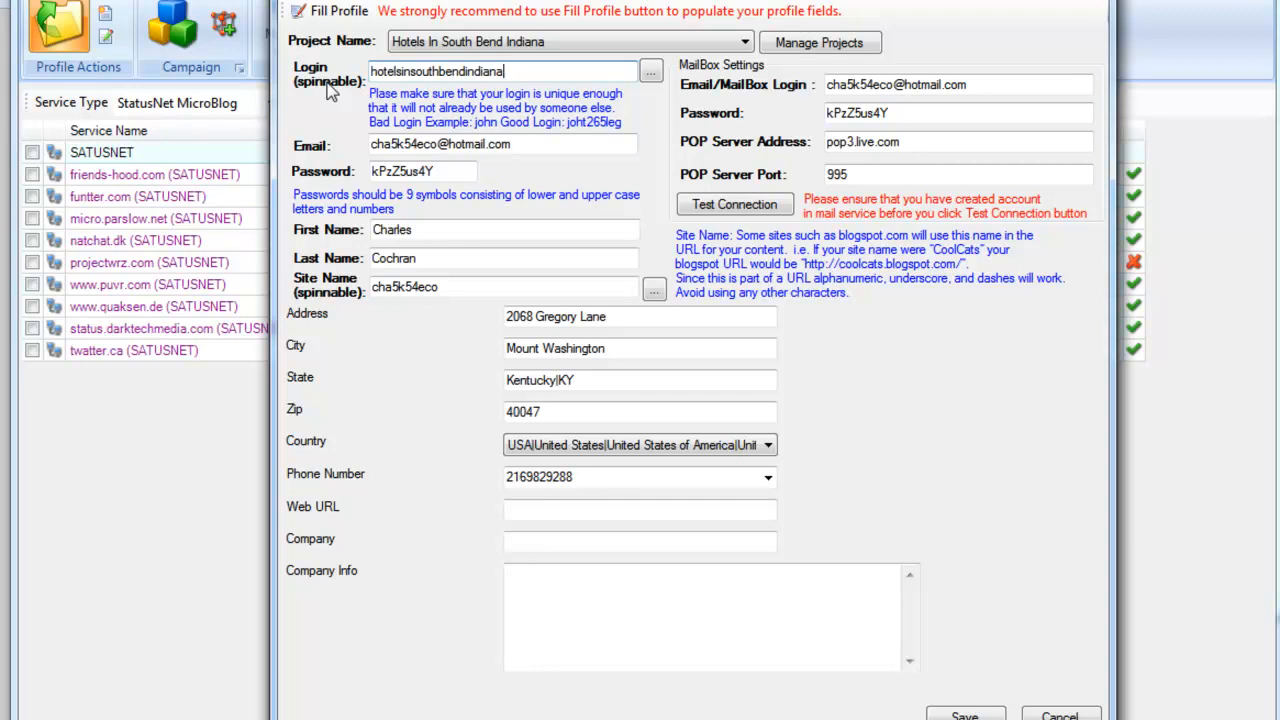
pyautogui.write('1')
pyautogui.moveTo(438, 144); pyautogui.dragTo(368, 144)
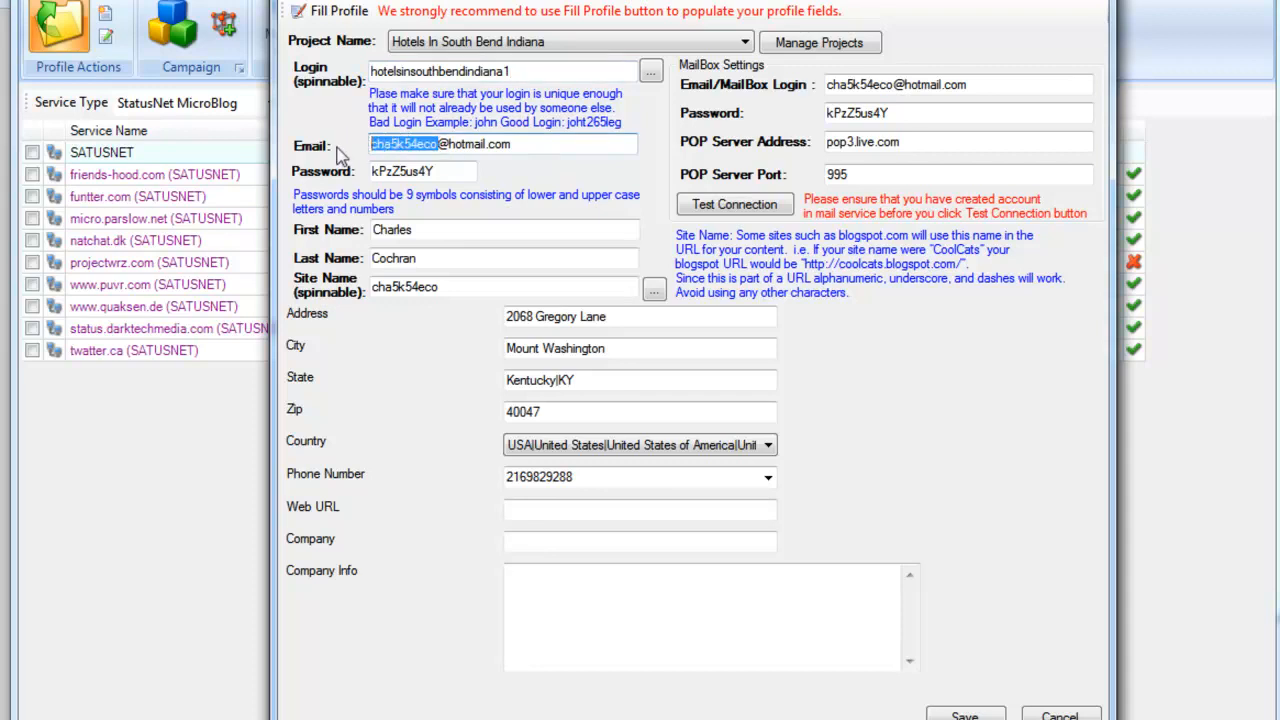
pyautogui.hotkey('ctrl', 'v')
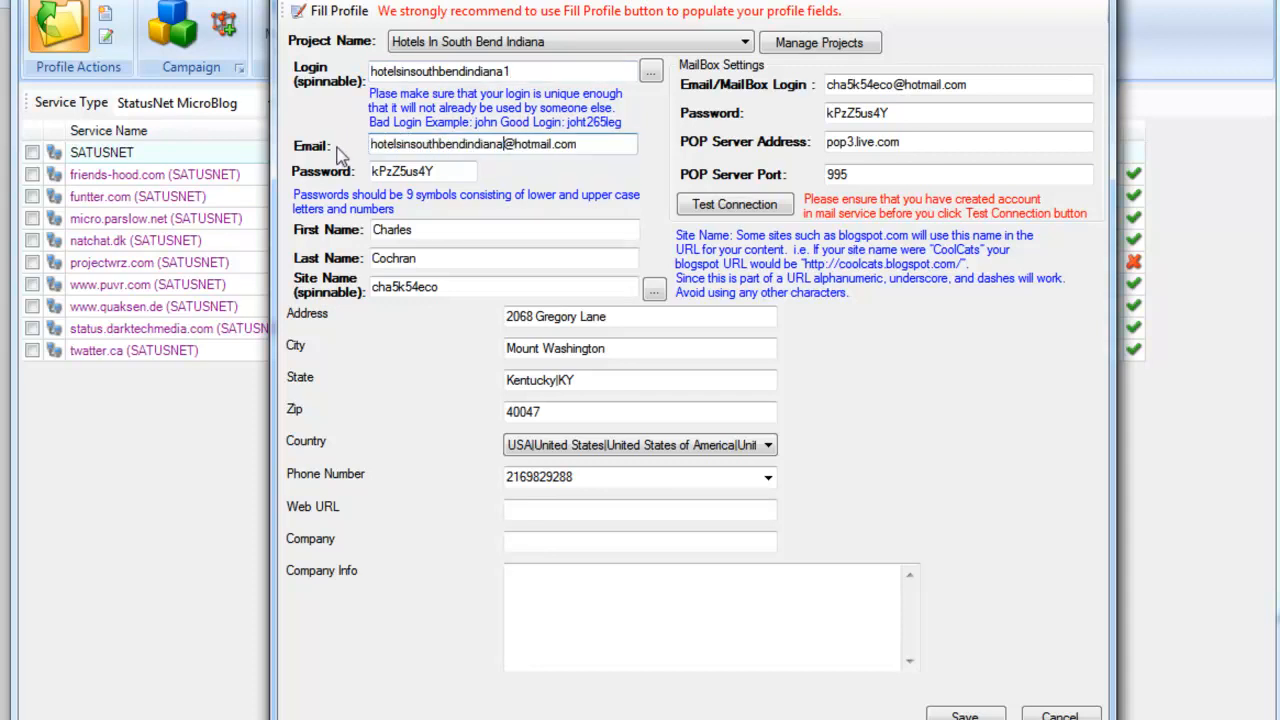
pyautogui.write('1')
pyautogui.moveTo(893, 88); pyautogui.dragTo(819, 92)
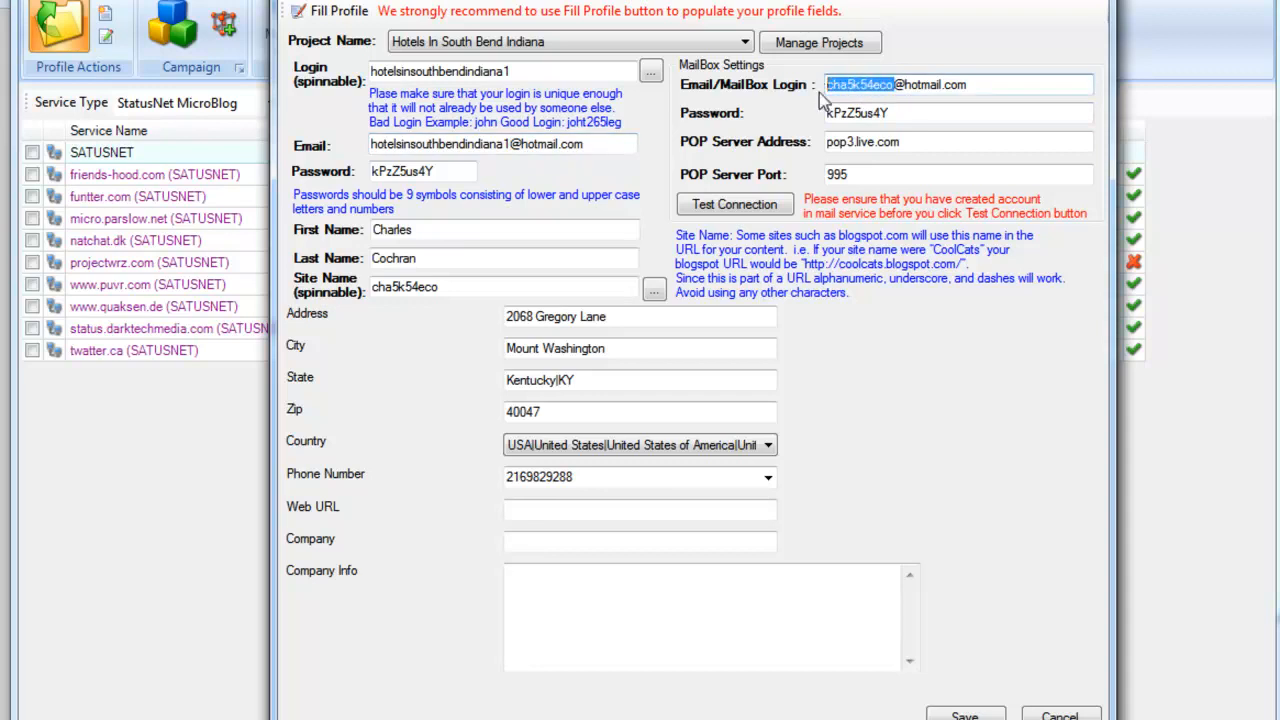
pyautogui.hotkey('ctrl', 'v')
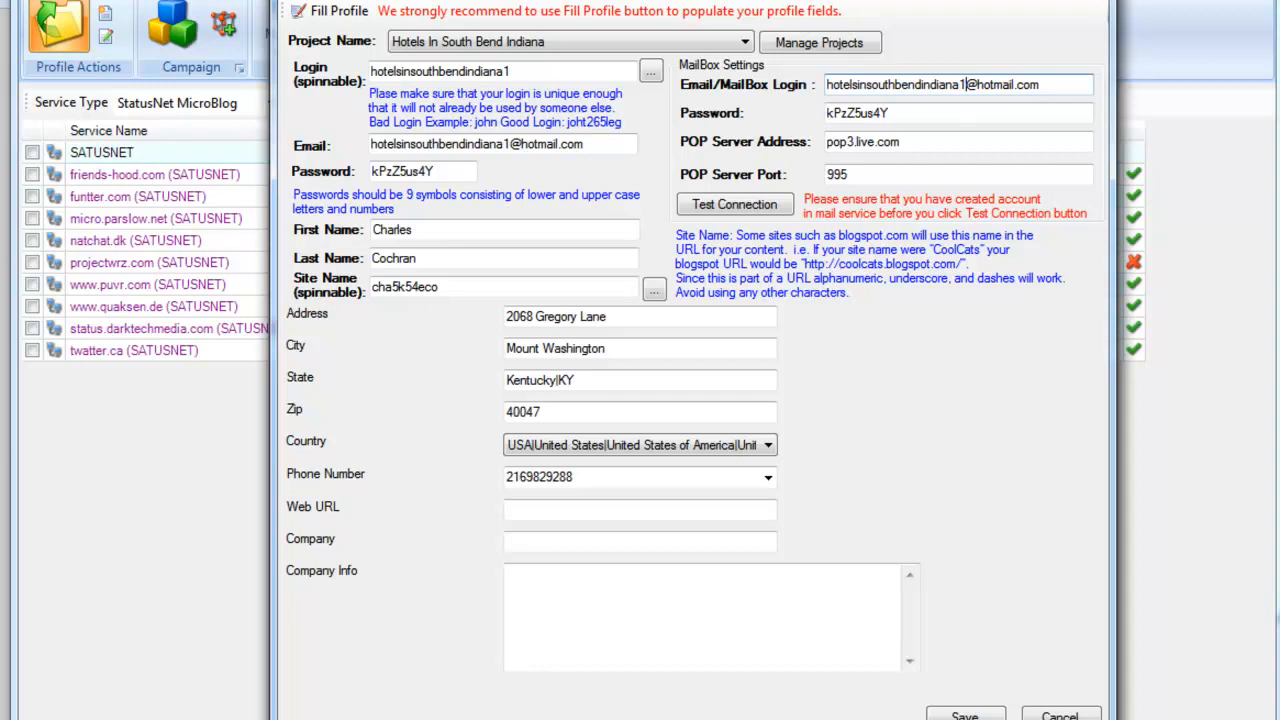
# Step: Go to the empty Web URL field, then switch to the Removable Storage Service site
pyautogui.click(625, 513)
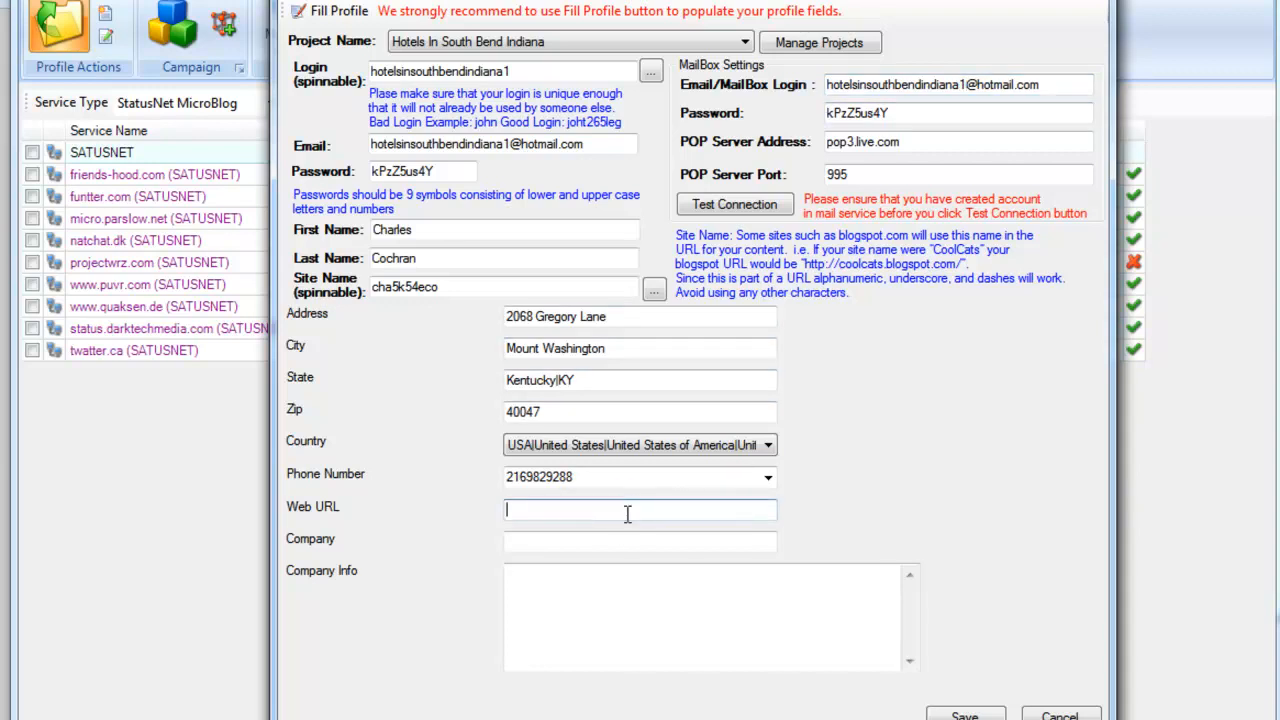
pyautogui.click(625, 541)
pyautogui.click(620, 590)
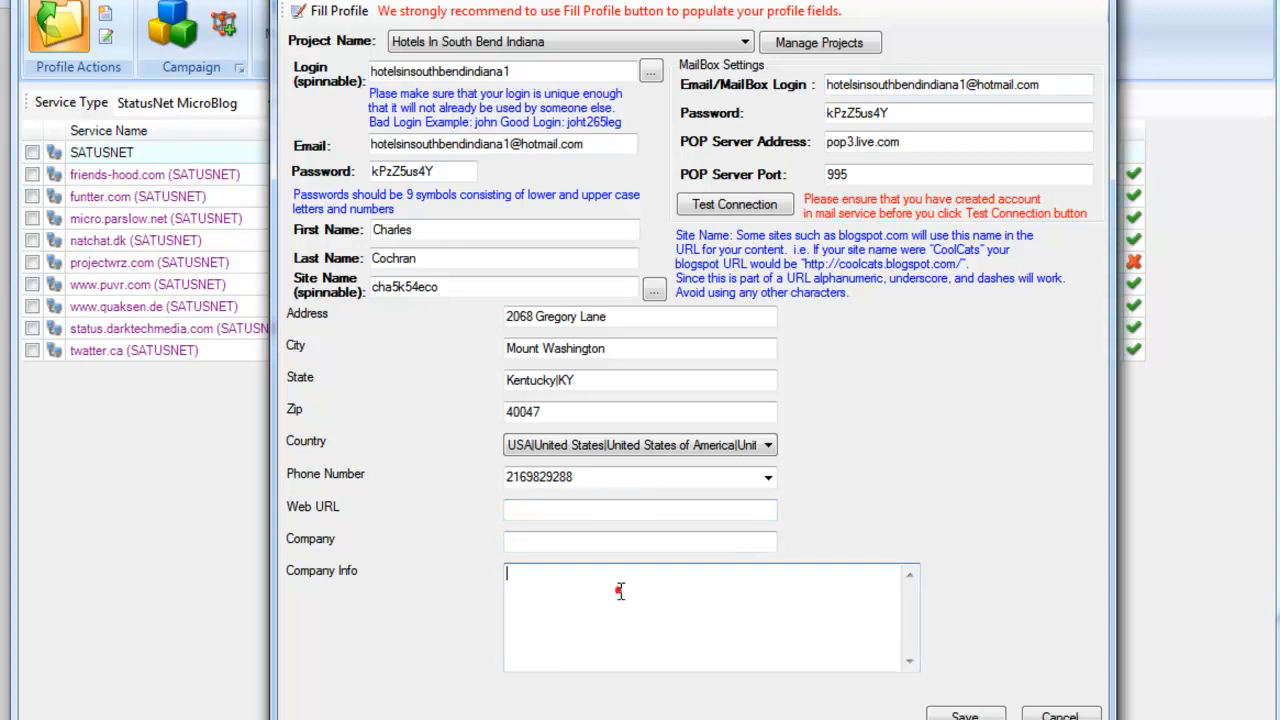
pyautogui.click(616, 513)
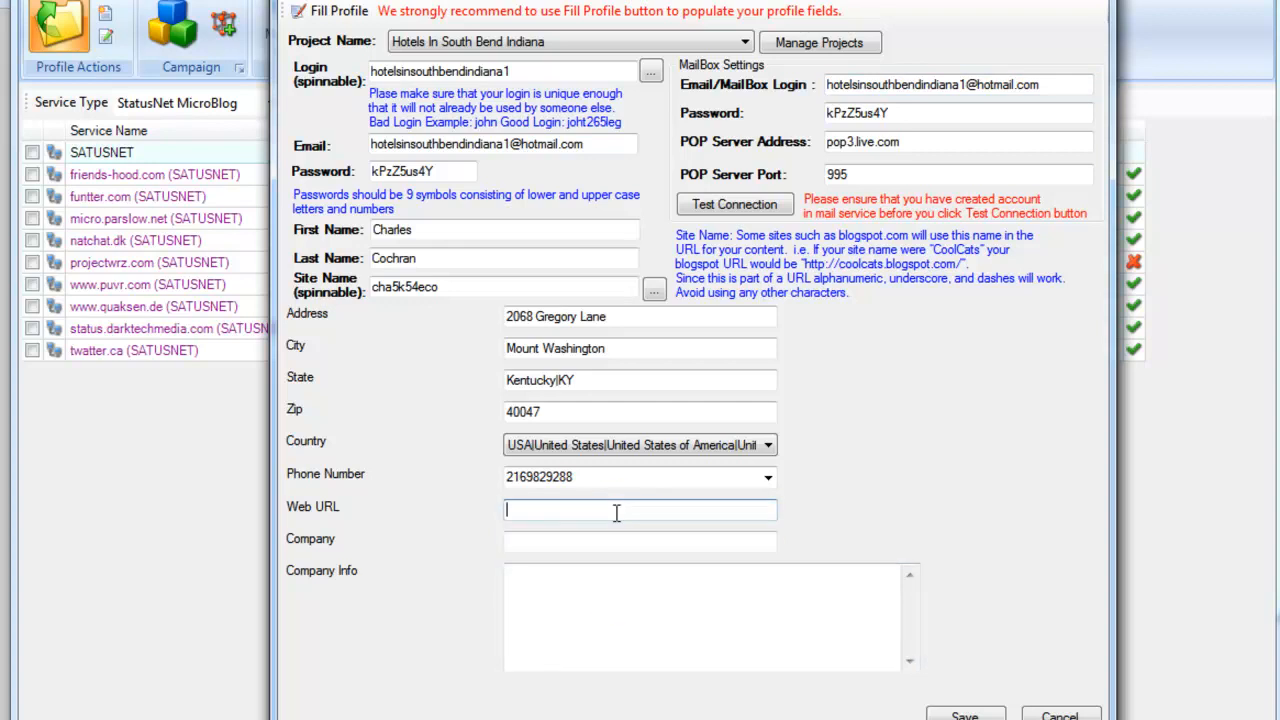
pyautogui.moveTo(228, 719)
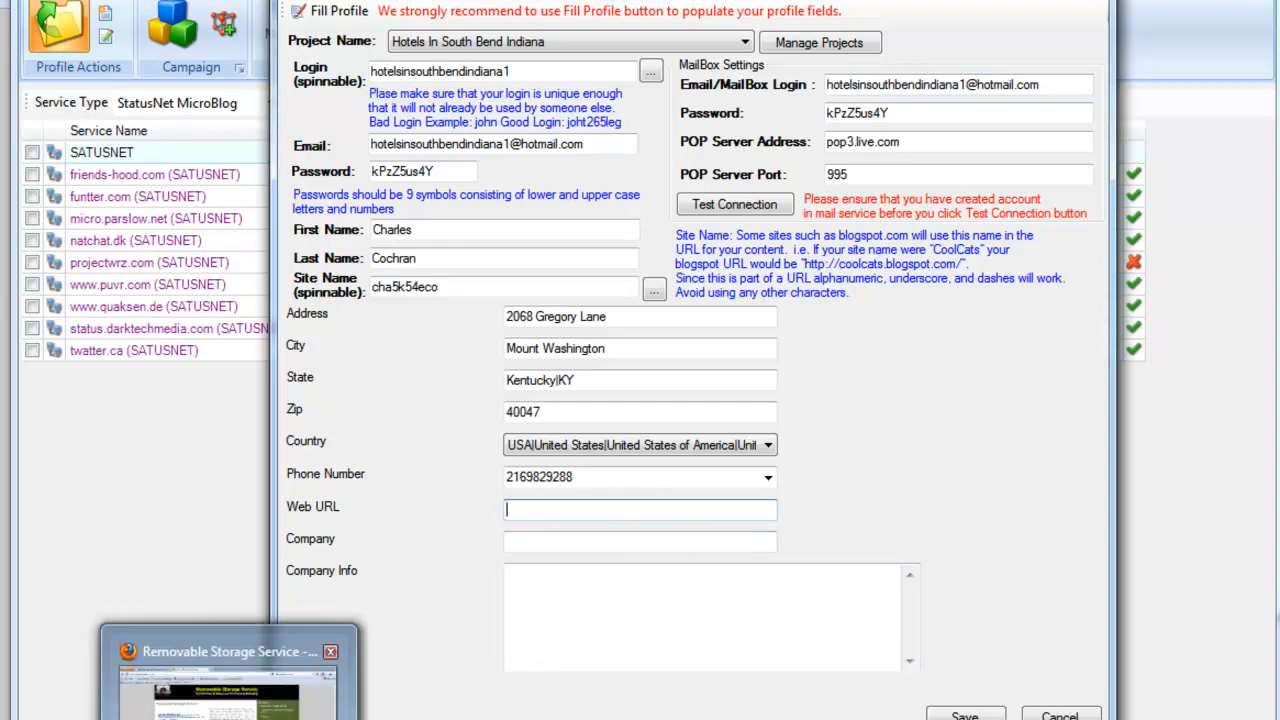
pyautogui.click(229, 695)
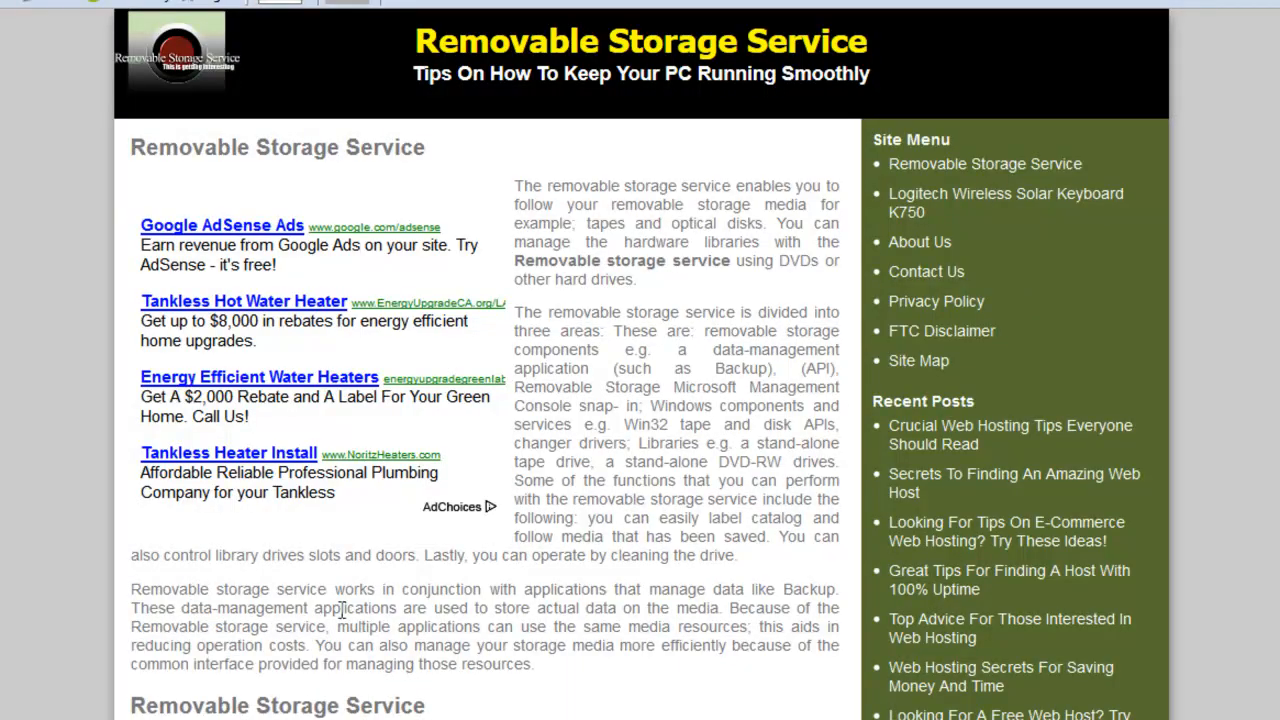
pyautogui.moveTo(637, 719)
pyautogui.click(850, 695)
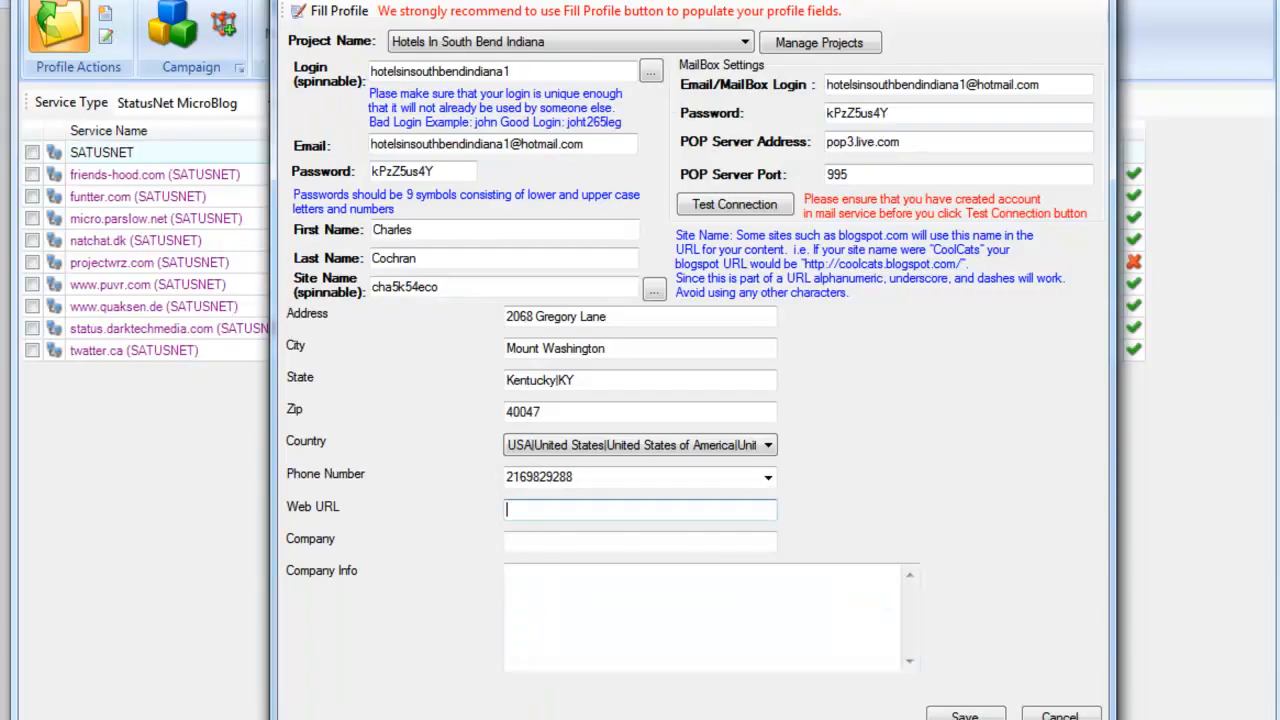
pyautogui.click(584, 514)
pyautogui.hotkey('ctrl', 'v')
pyautogui.press('Tab')
pyautogui.write('Re')
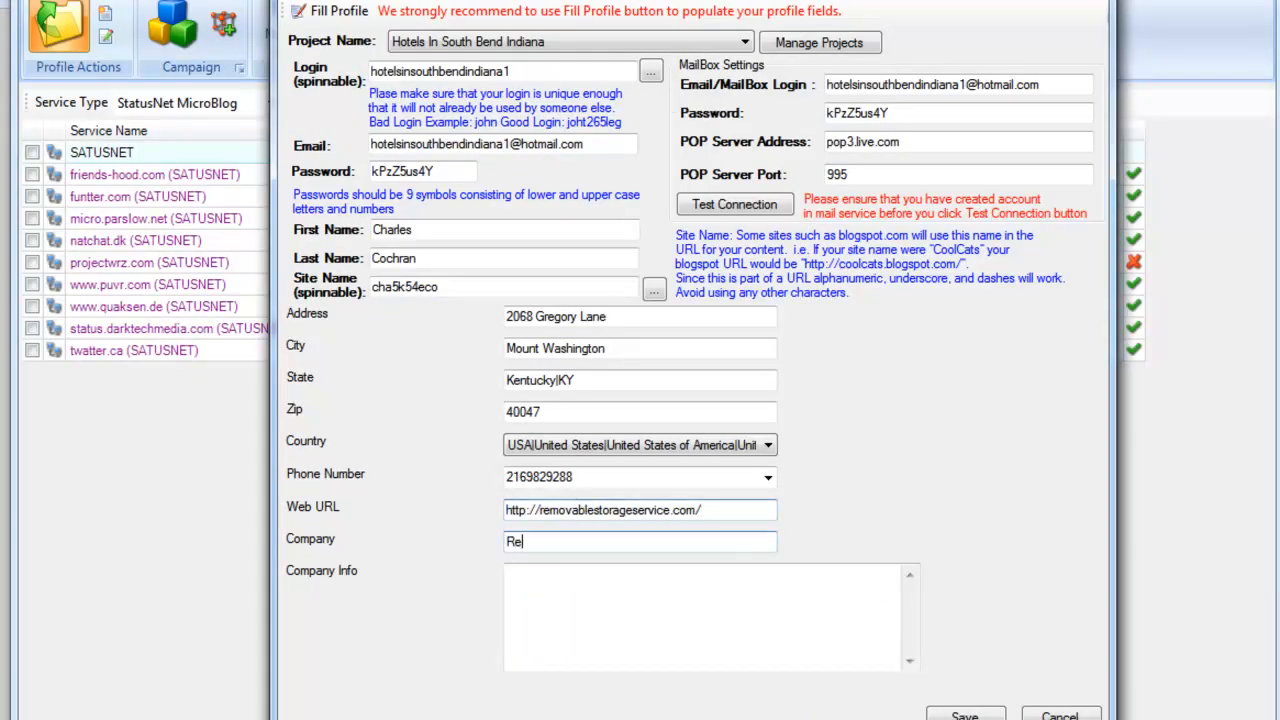
pyautogui.write('movable Storage')
pyautogui.press('Tab')
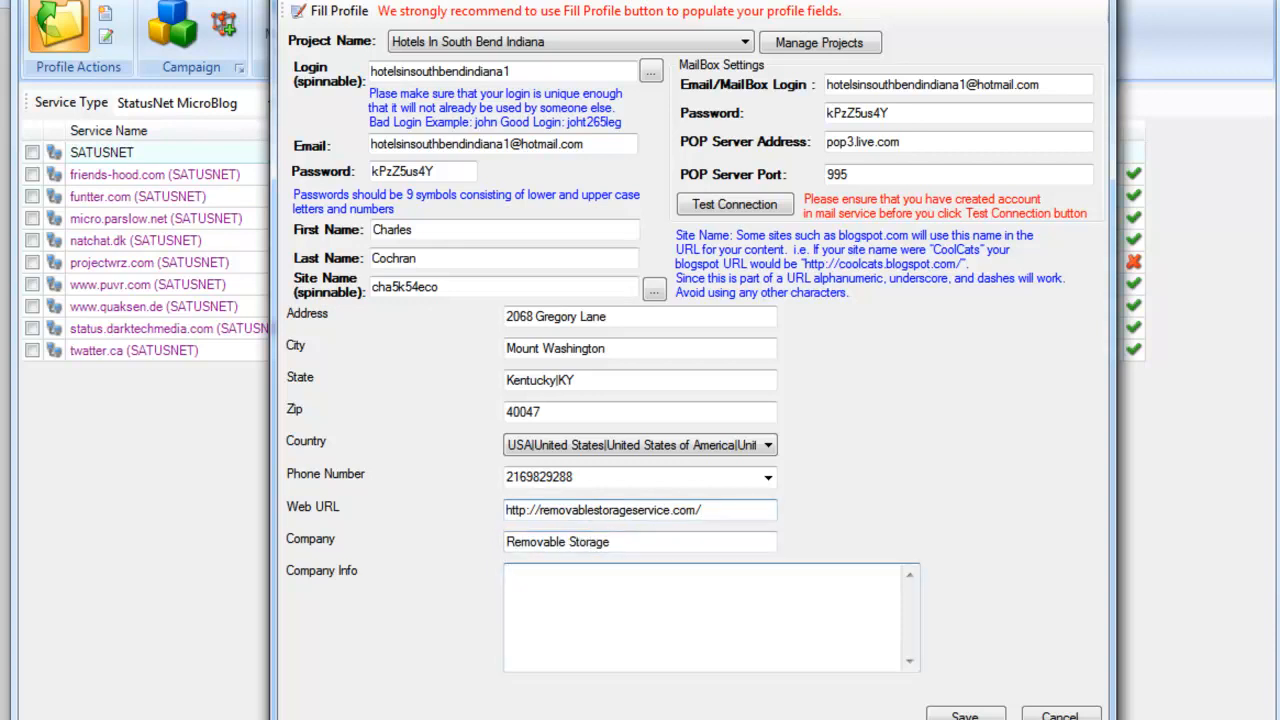
pyautogui.write('Learn how easy things can be when your taught.')
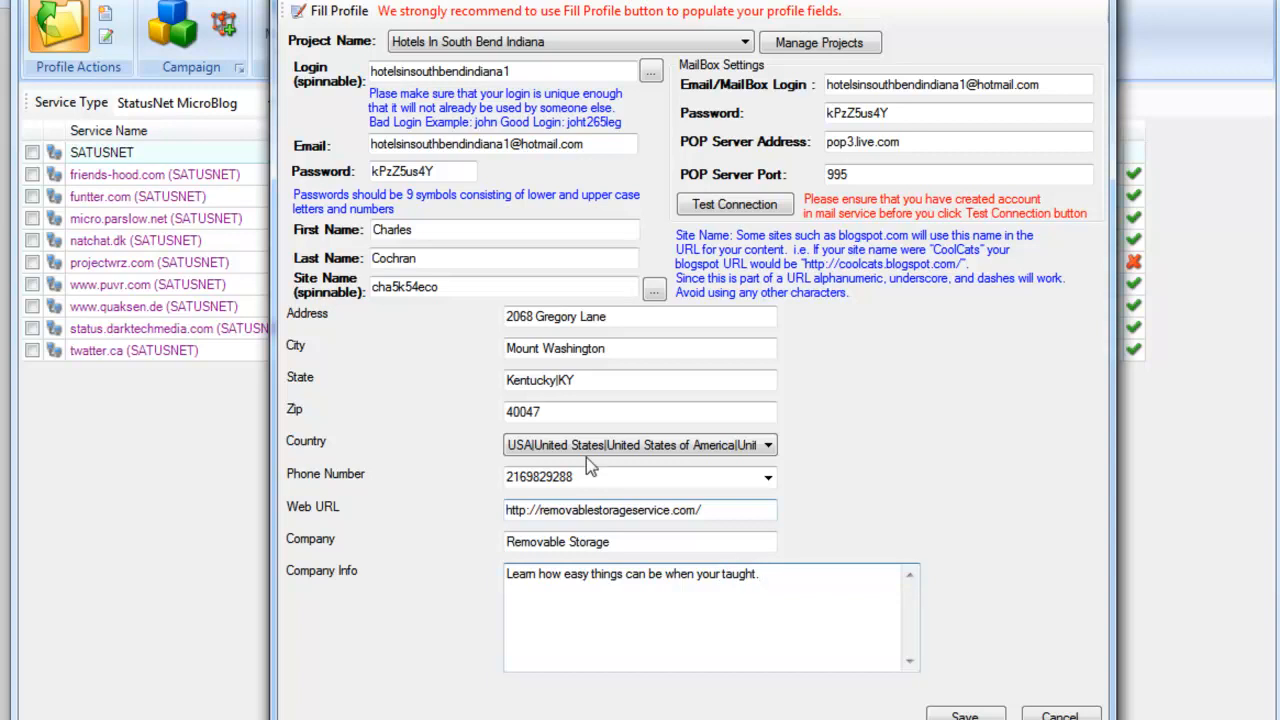
pyautogui.moveTo(655, 5); pyautogui.dragTo(636, 0)
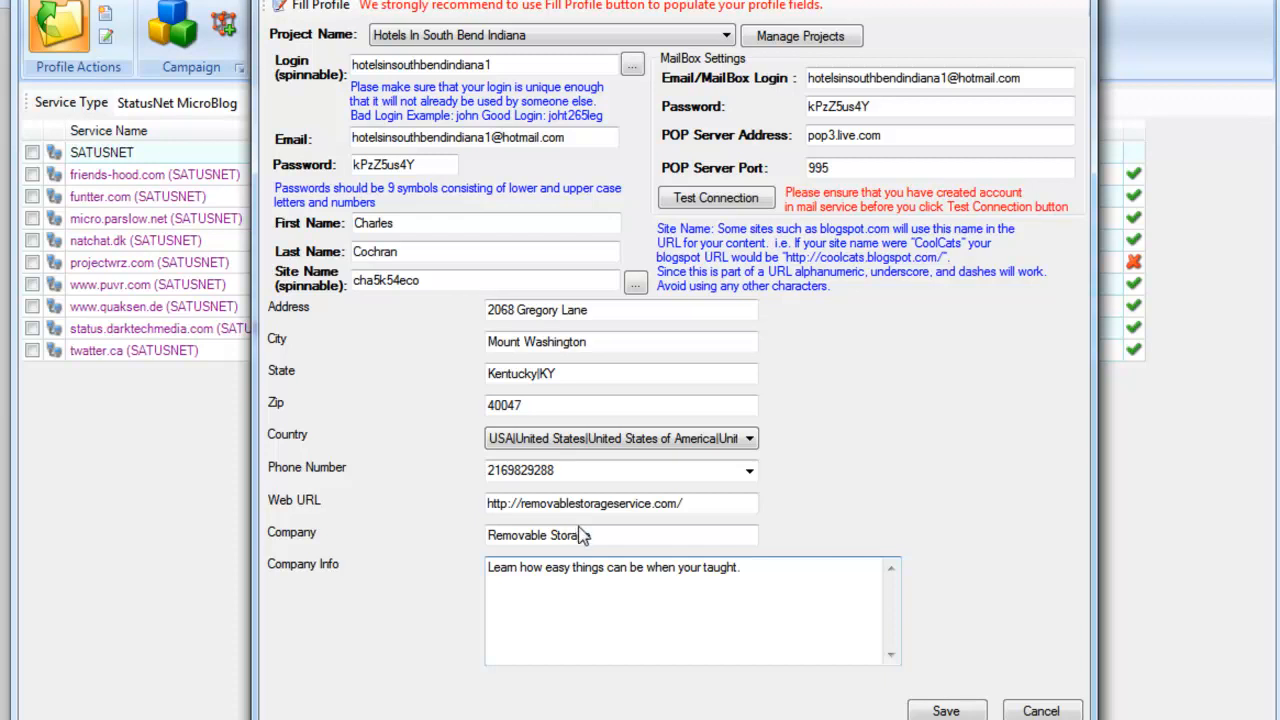
# Step: Test the mailbox connection, auto-creating the hotmail account, and confirm a successful retest
pyautogui.click(728, 200)
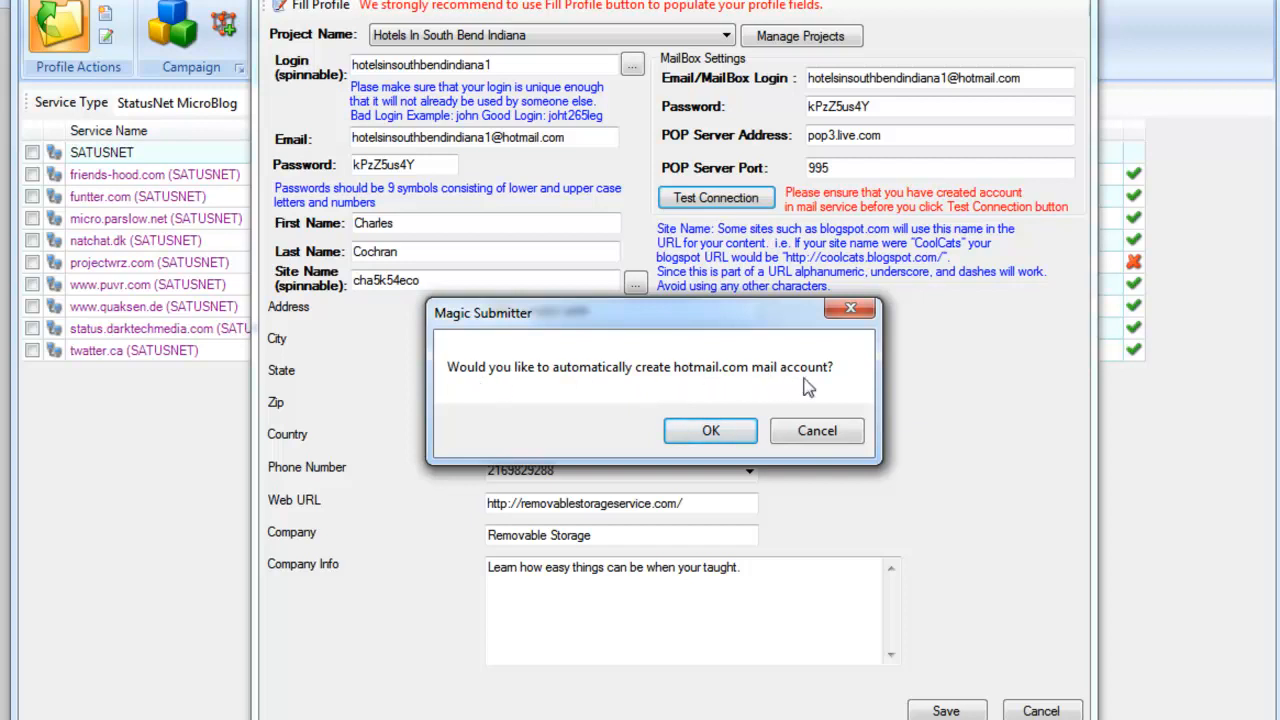
pyautogui.click(712, 434)
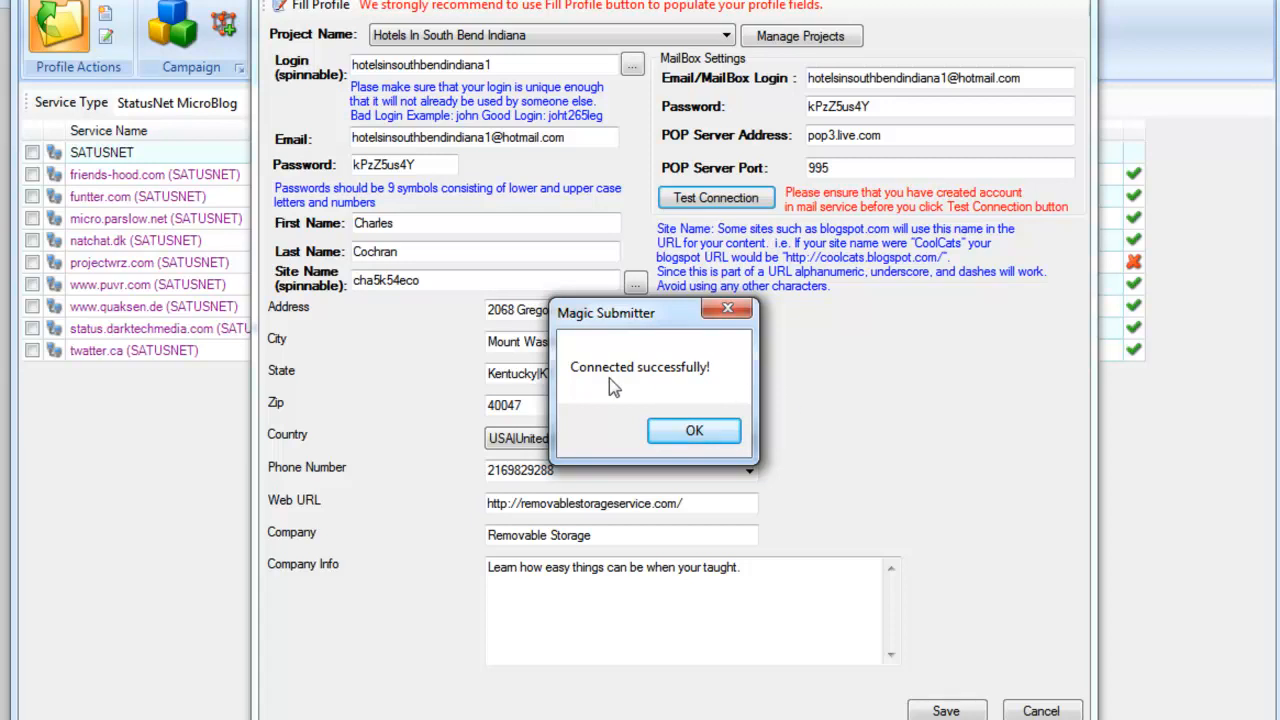
pyautogui.click(692, 431)
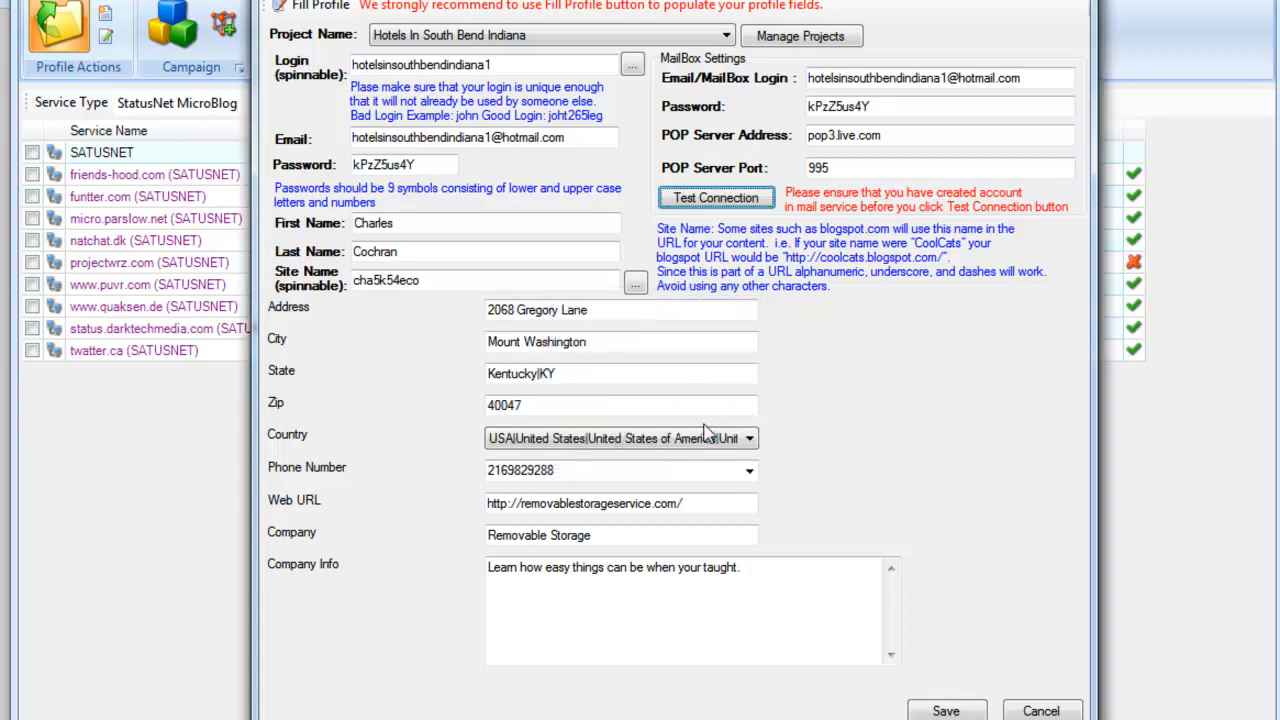
pyautogui.click(712, 198)
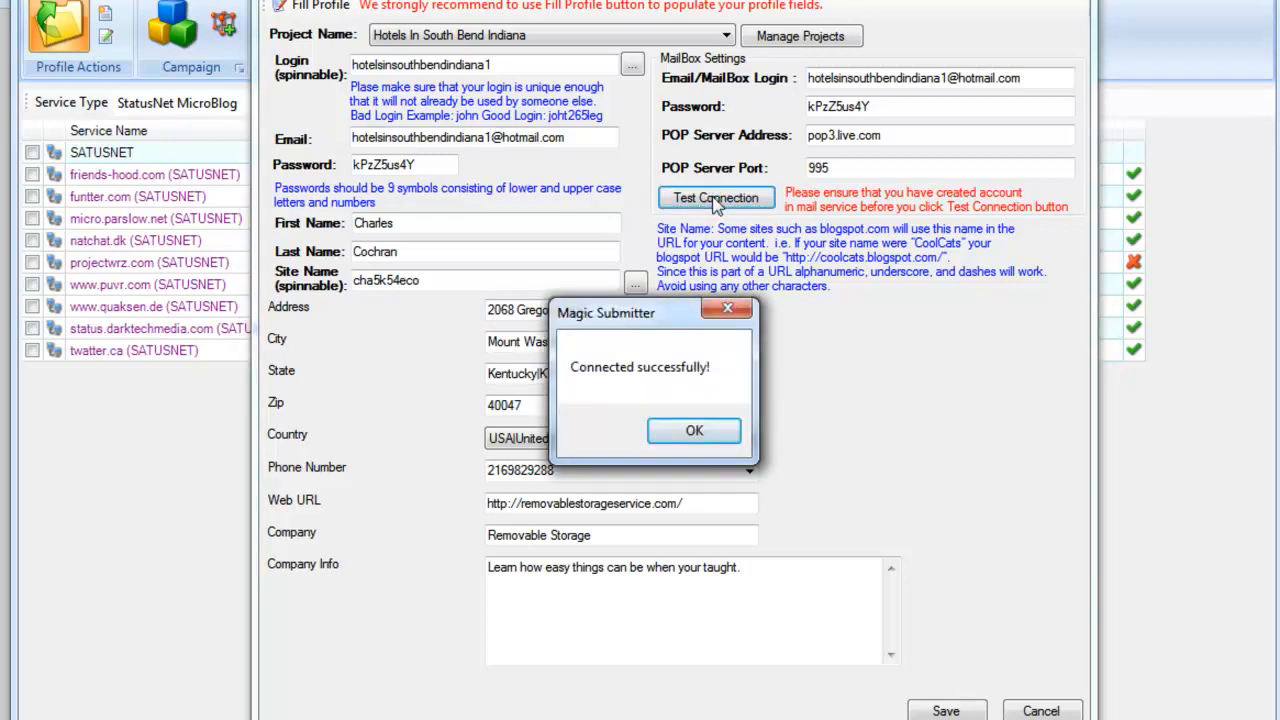
pyautogui.click(713, 431)
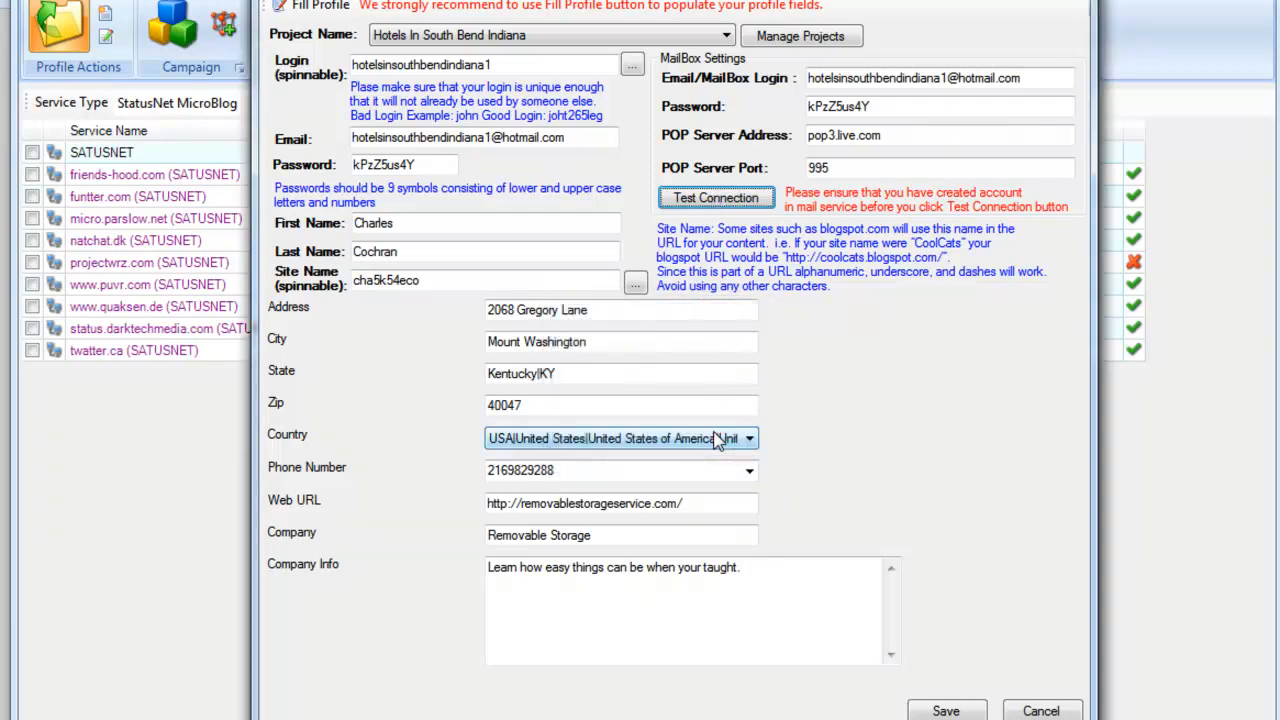
# Step: Save the profile and move the Open Profile window aside
pyautogui.click(962, 710)
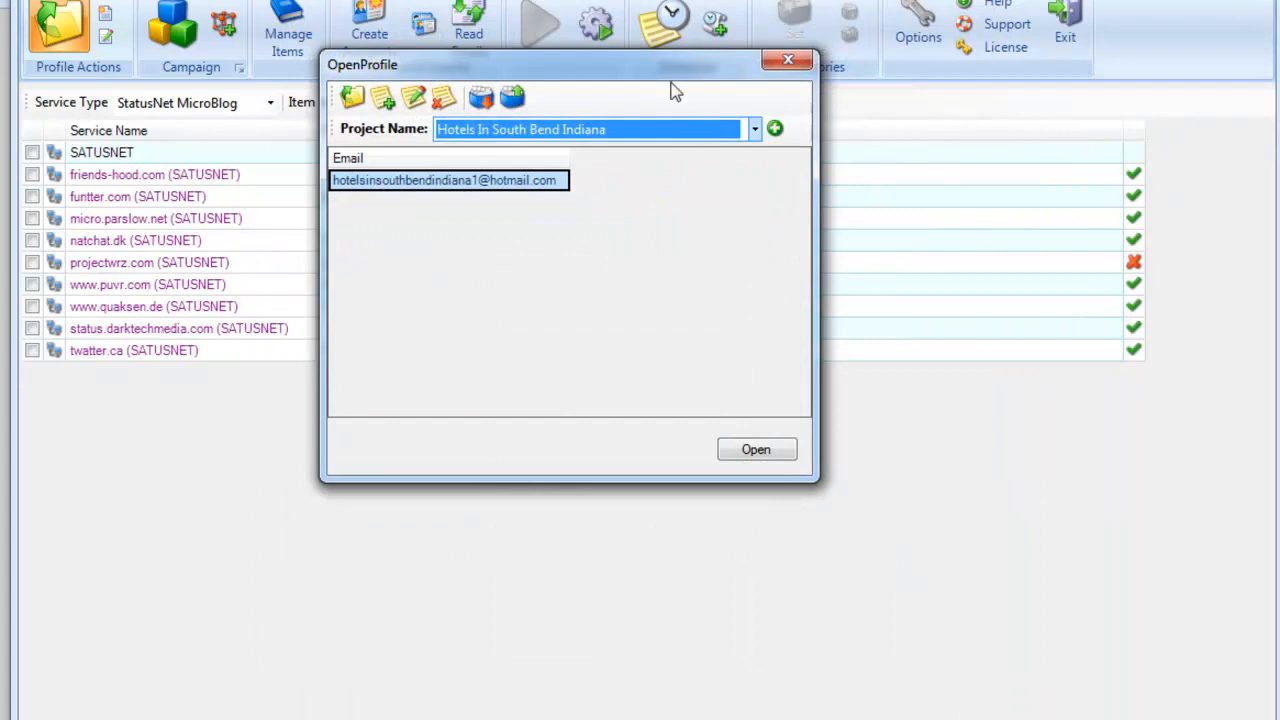
pyautogui.moveTo(665, 64); pyautogui.dragTo(720, 100)
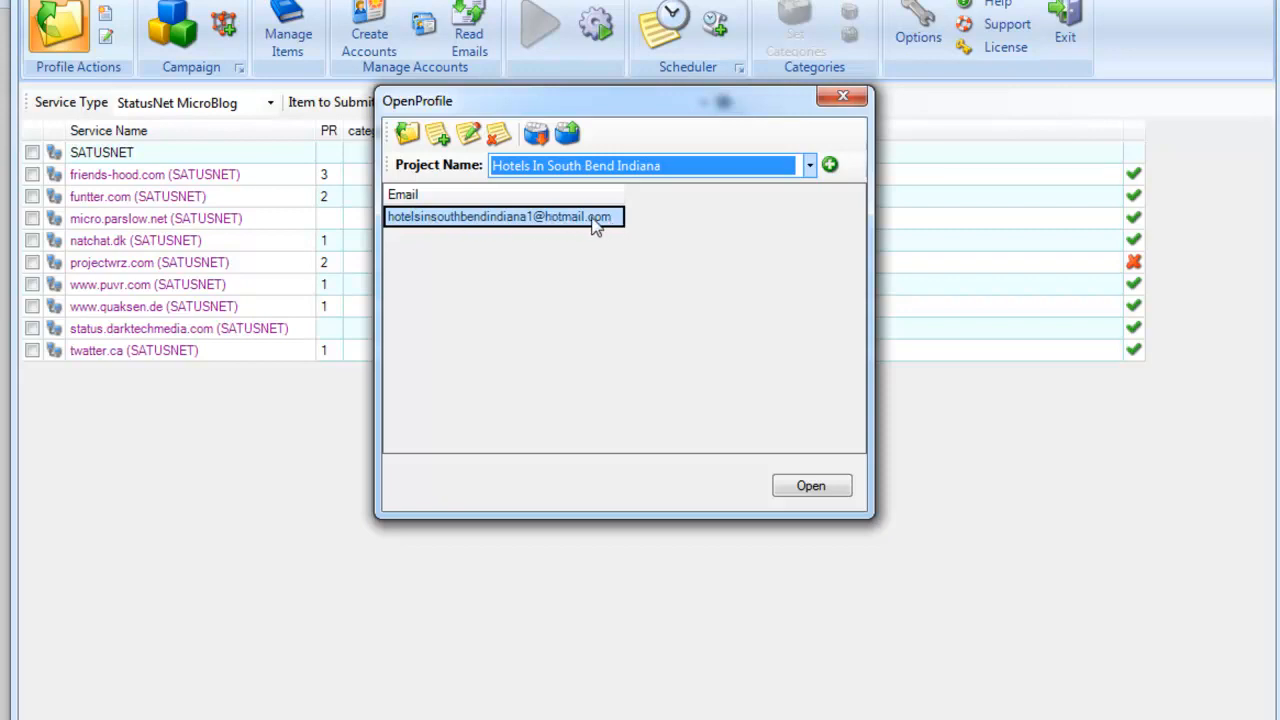
# Step: Create a new profile and auto-fill it with generated Hotmail account data (pop3.live.com, port 995)
pyautogui.click(442, 138)
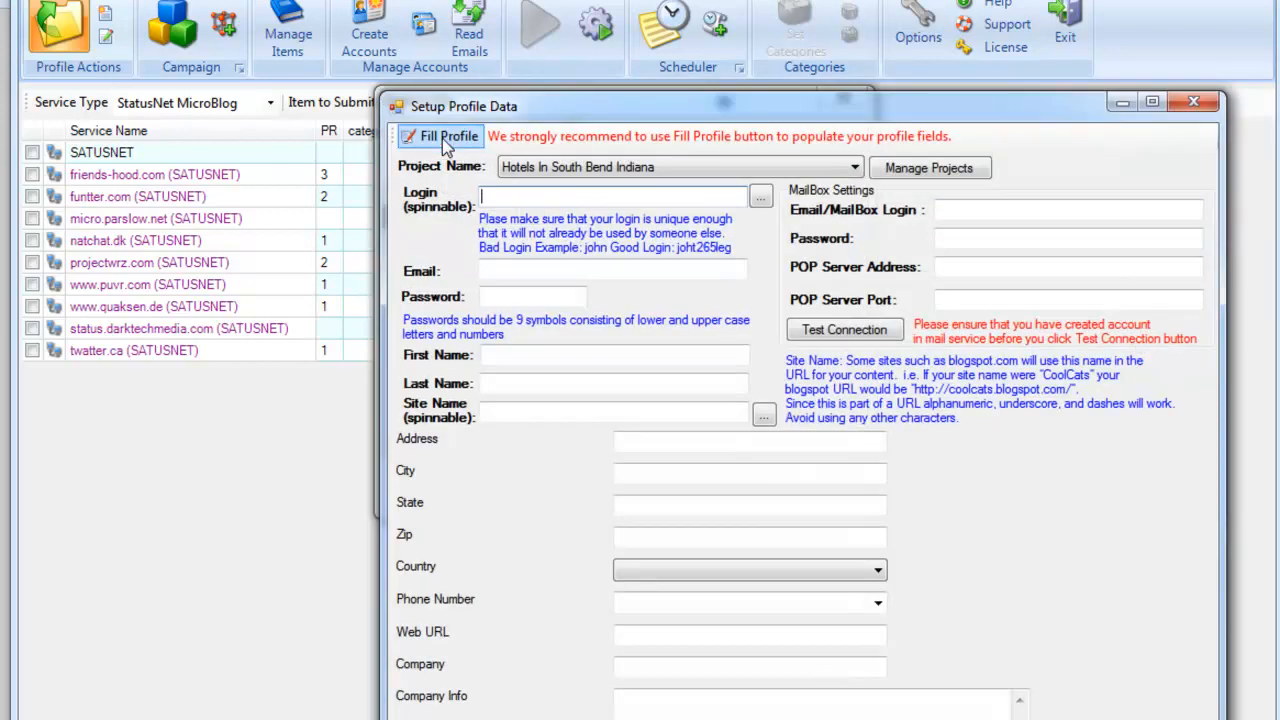
pyautogui.moveTo(690, 106); pyautogui.dragTo(540, 2)
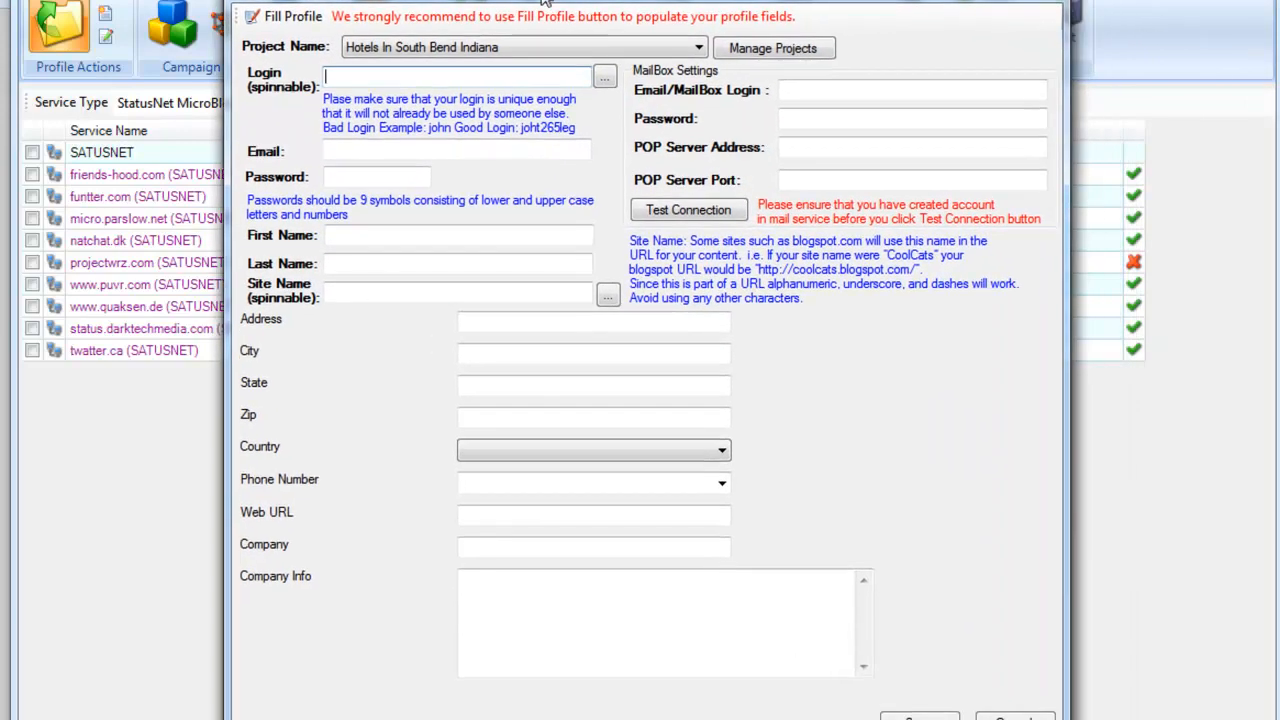
pyautogui.click(302, 20)
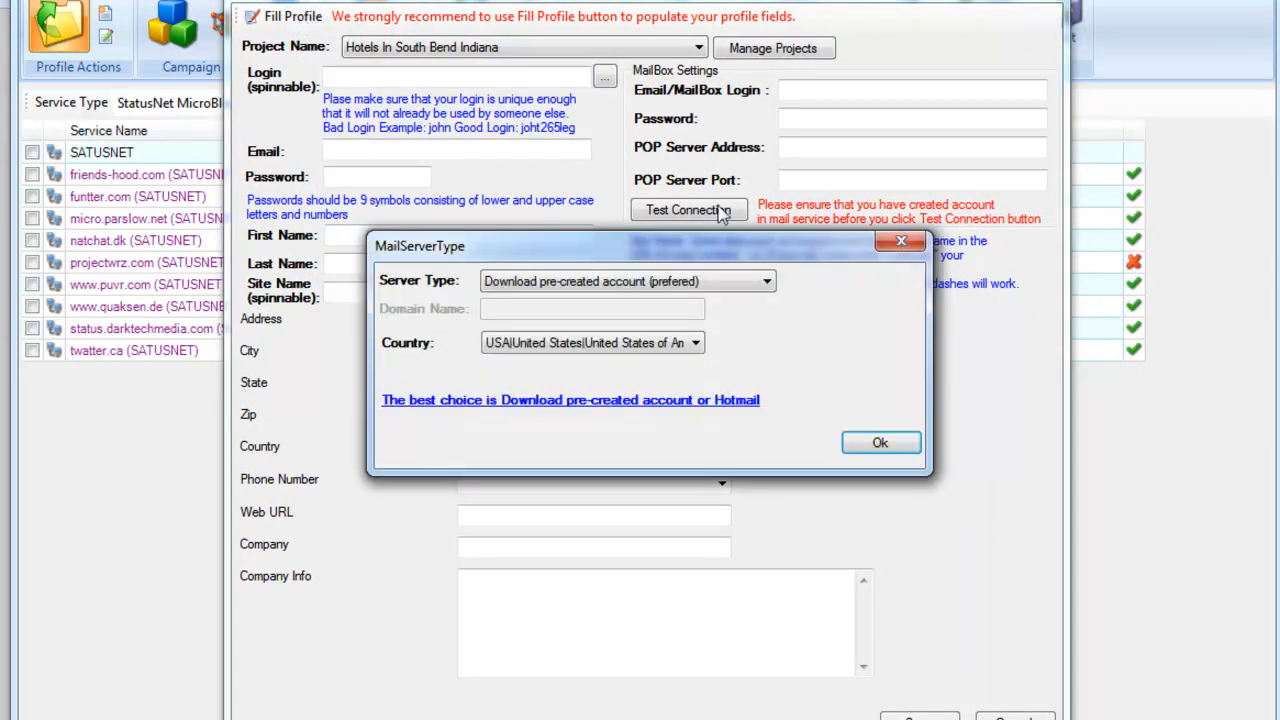
pyautogui.click(766, 283)
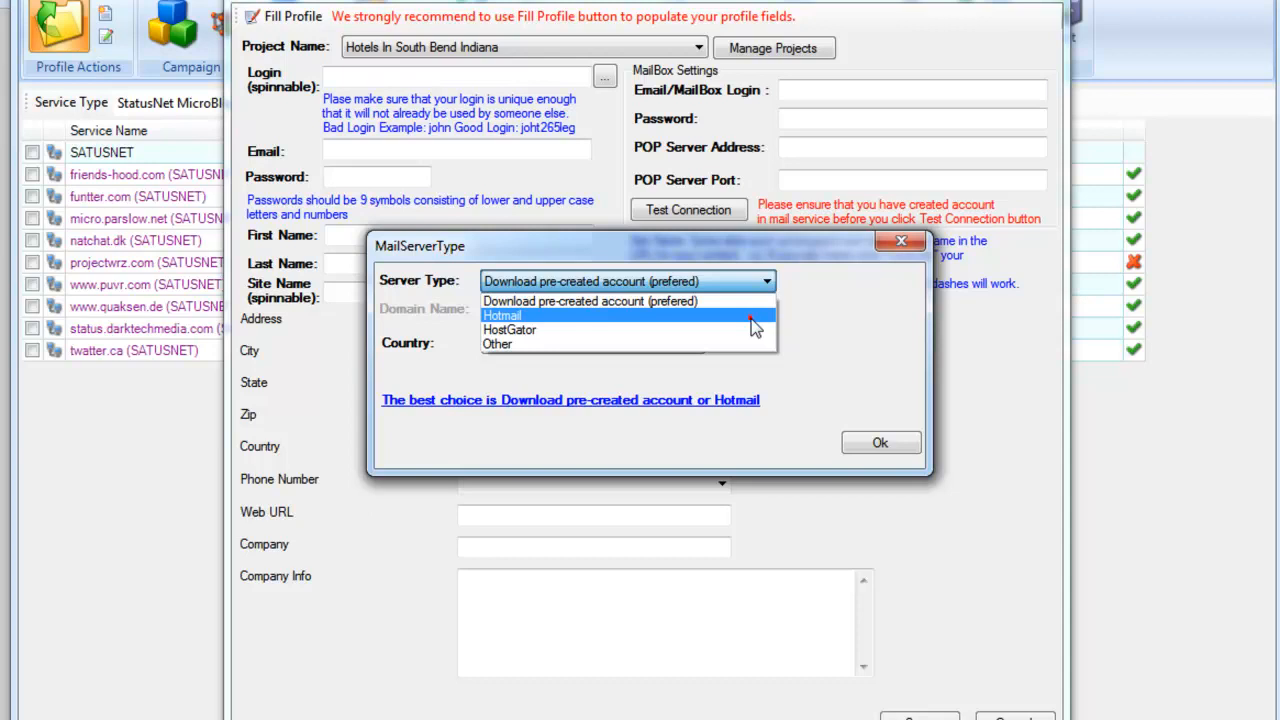
pyautogui.click(751, 319)
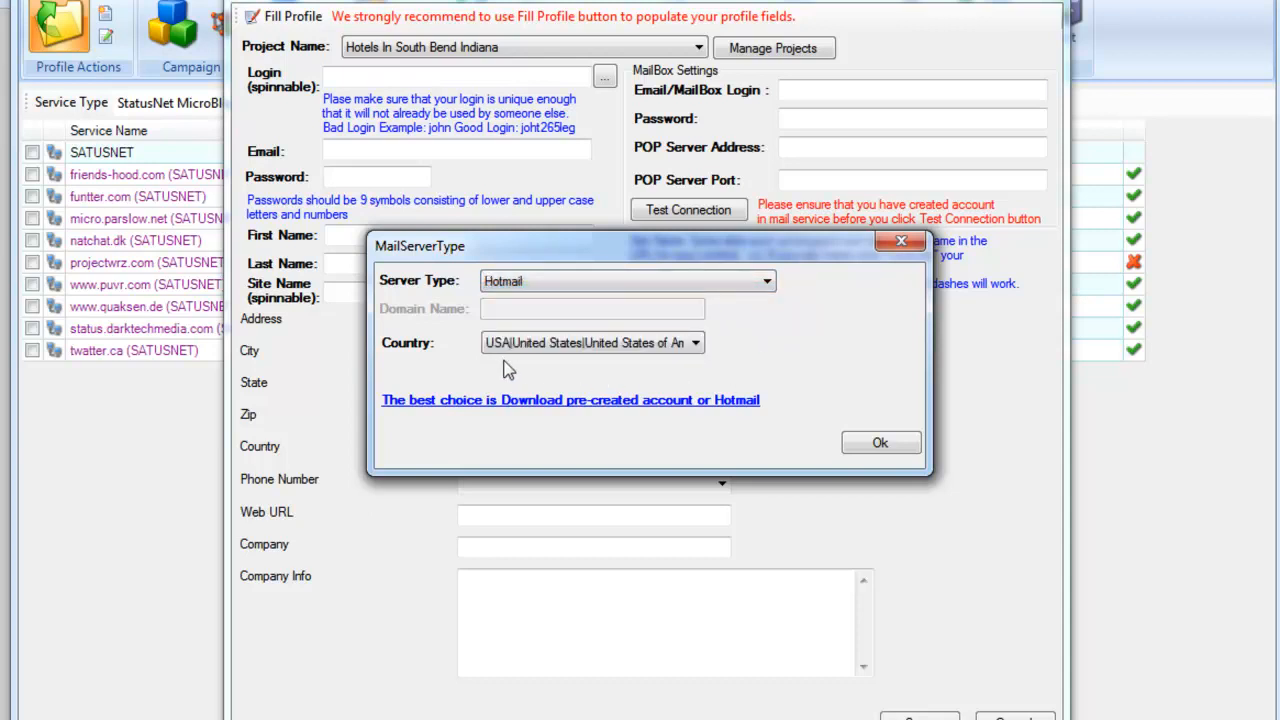
pyautogui.click(880, 445)
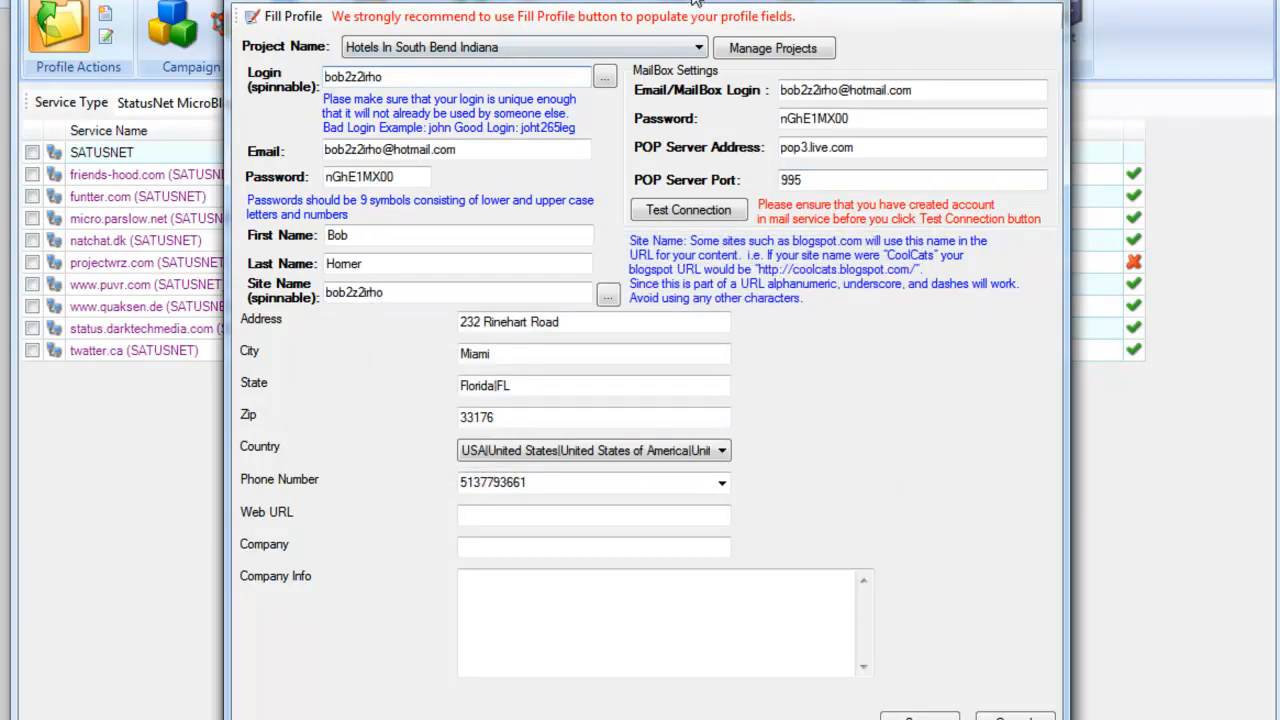
pyautogui.moveTo(693, 0); pyautogui.dragTo(705, 0)
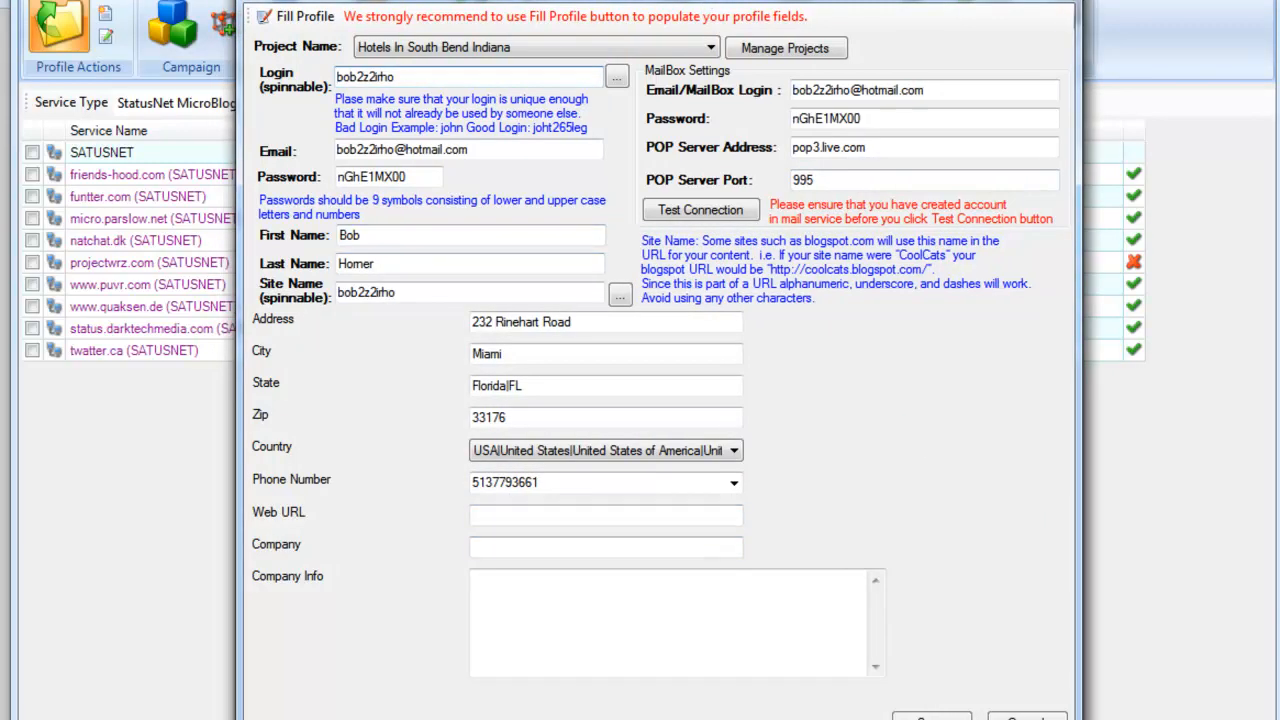
# Step: Replace the generated Login with the project name copied from Notepad plus 2
pyautogui.click(480, 680)
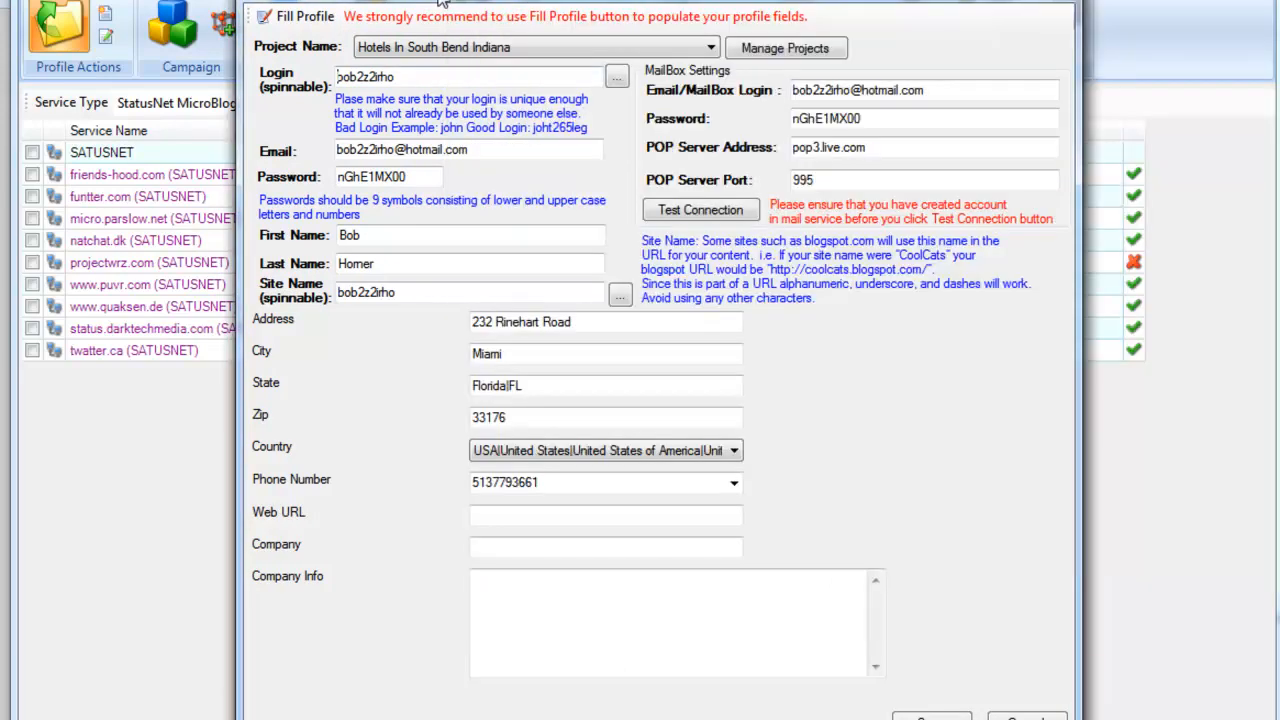
pyautogui.click(444, 6)
pyautogui.moveTo(413, 77); pyautogui.dragTo(281, 95)
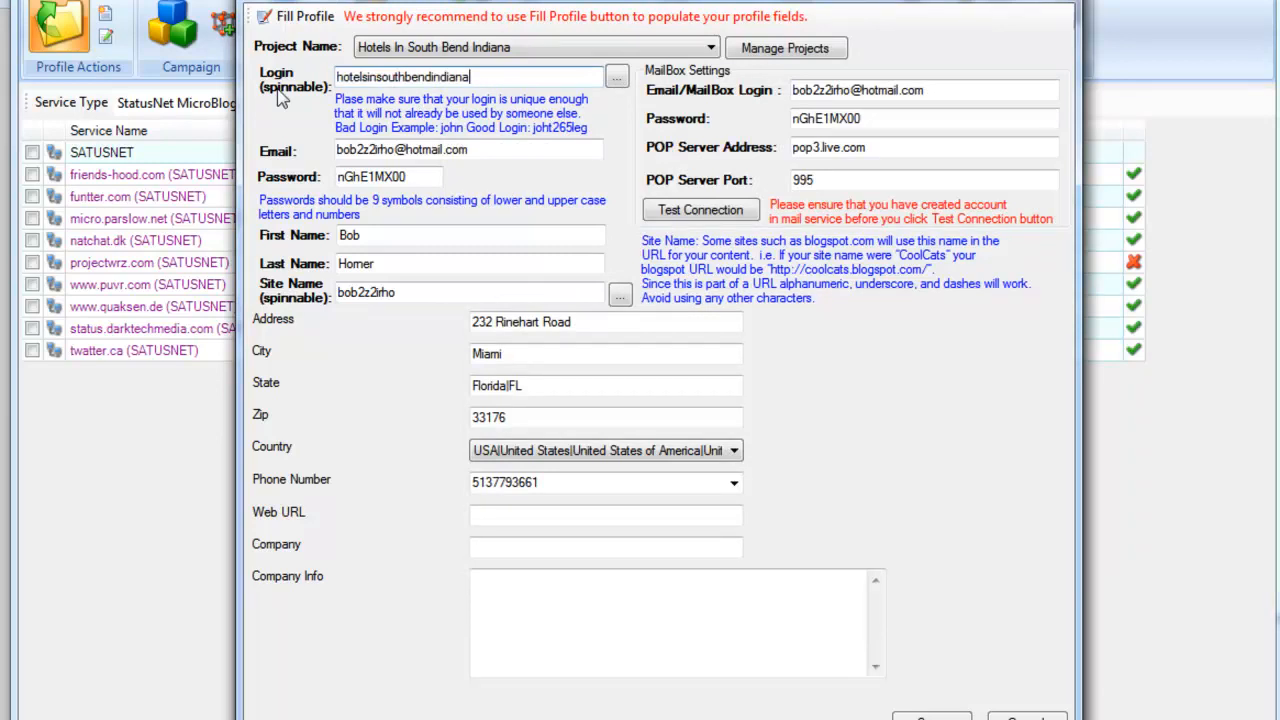
pyautogui.moveTo(399, 148); pyautogui.dragTo(325, 150)
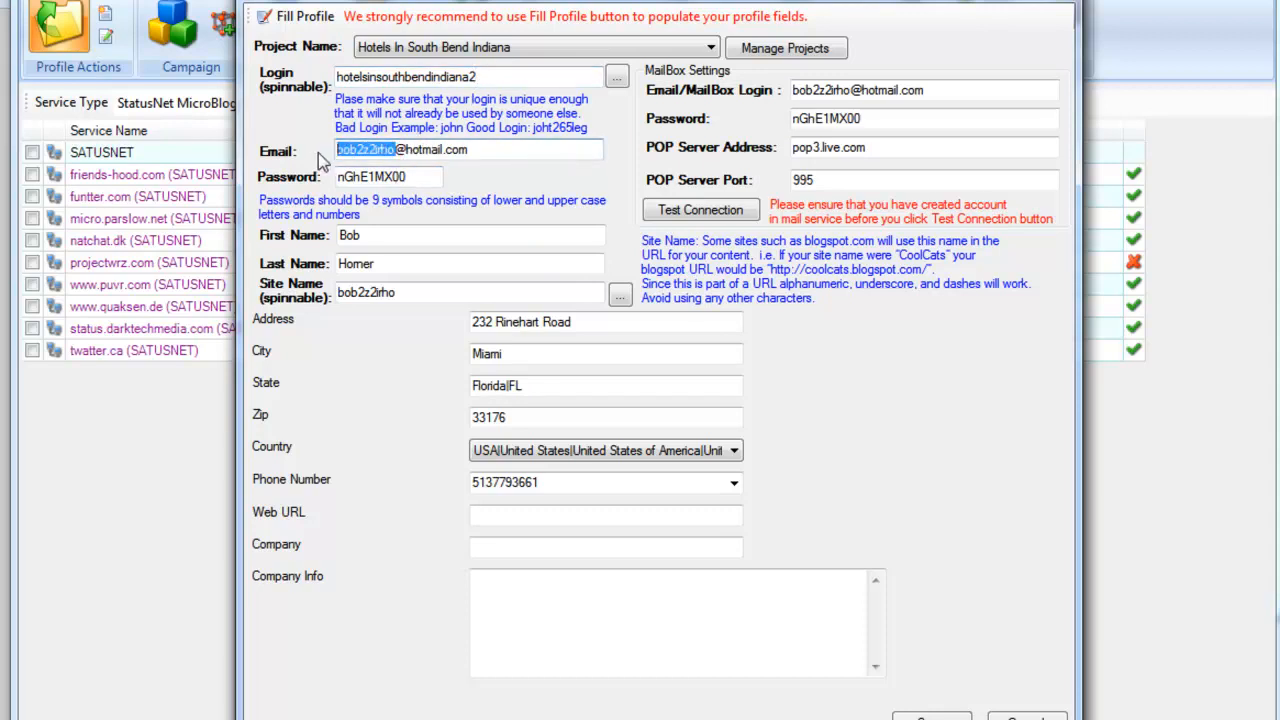
pyautogui.hotkey('ctrl', 'v')
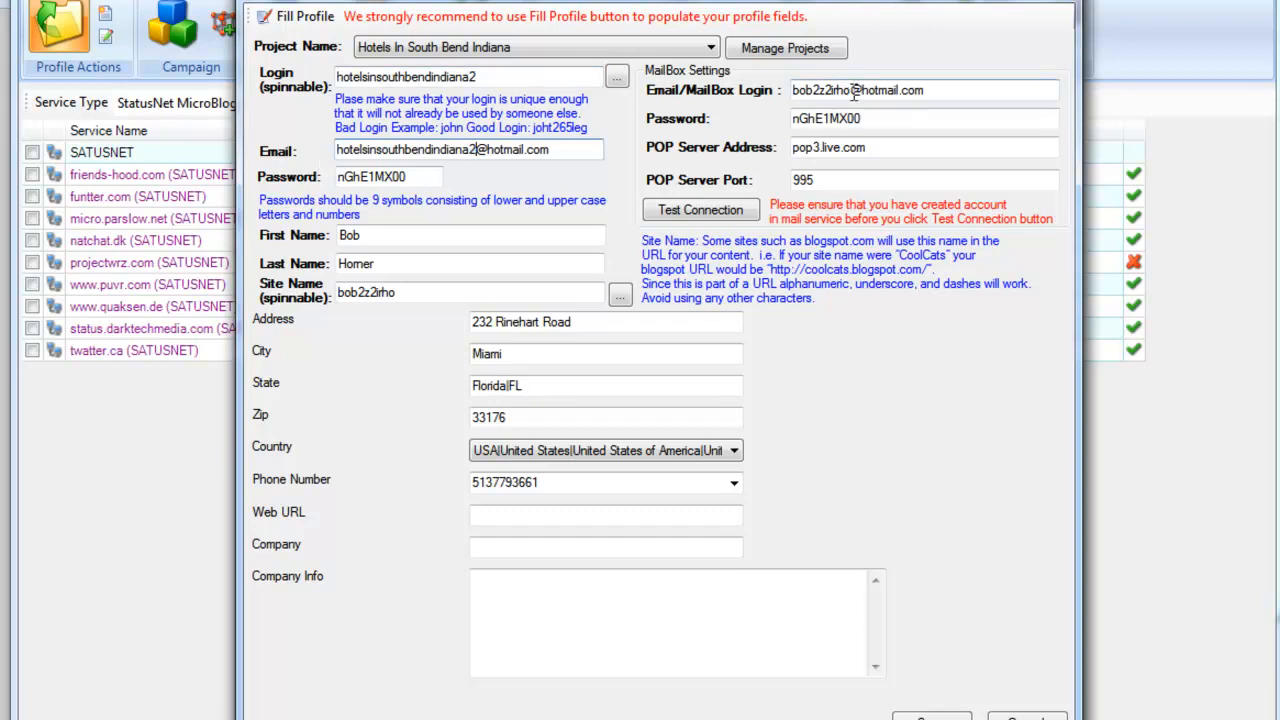
pyautogui.moveTo(852, 90); pyautogui.dragTo(774, 101)
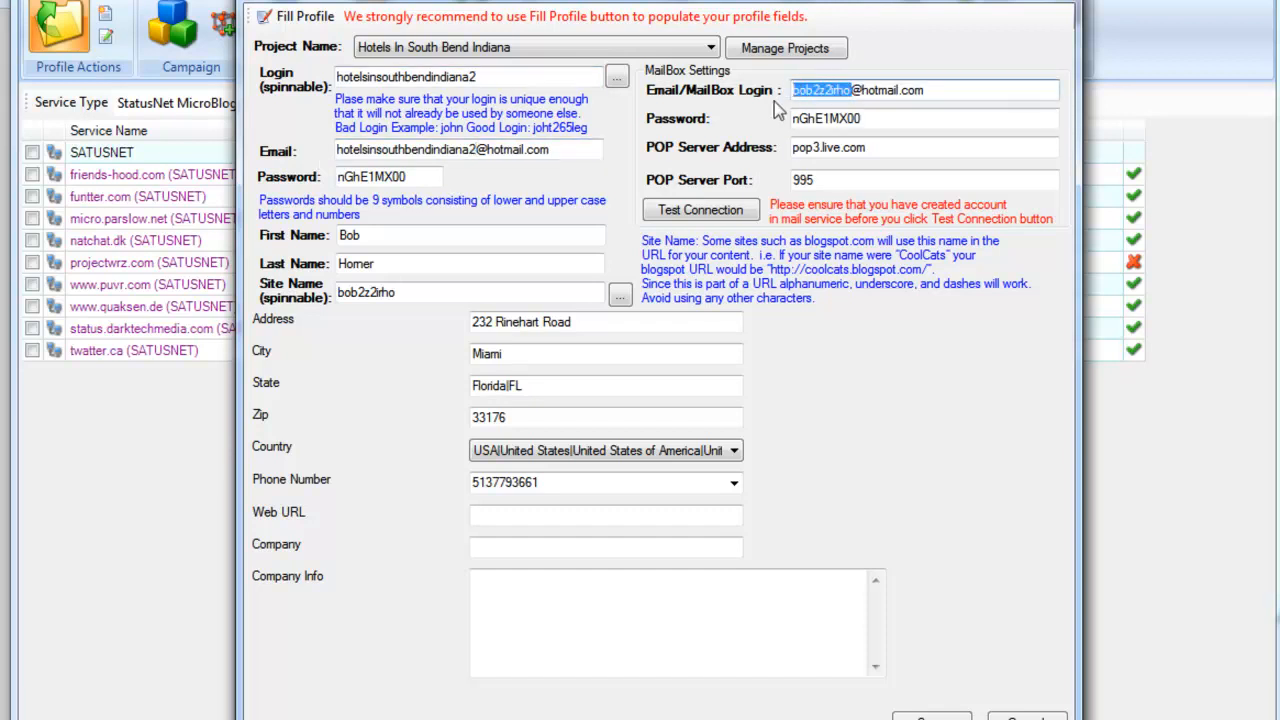
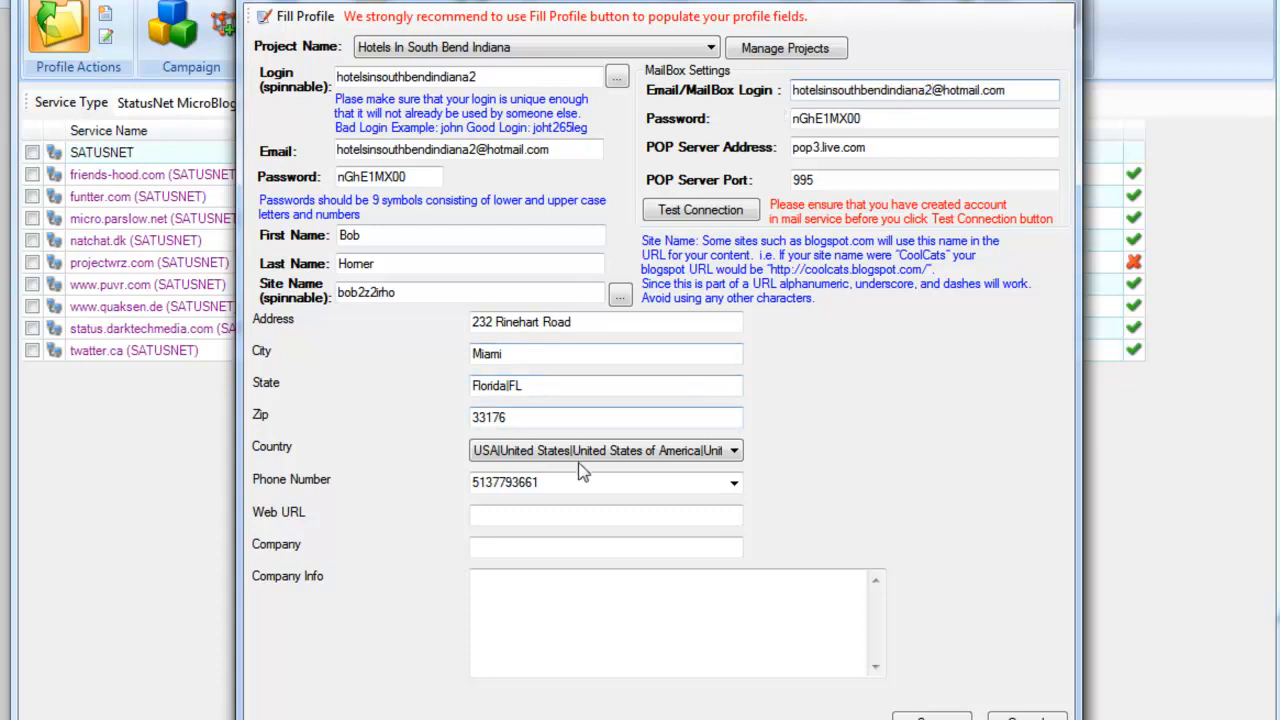
pyautogui.click(509, 522)
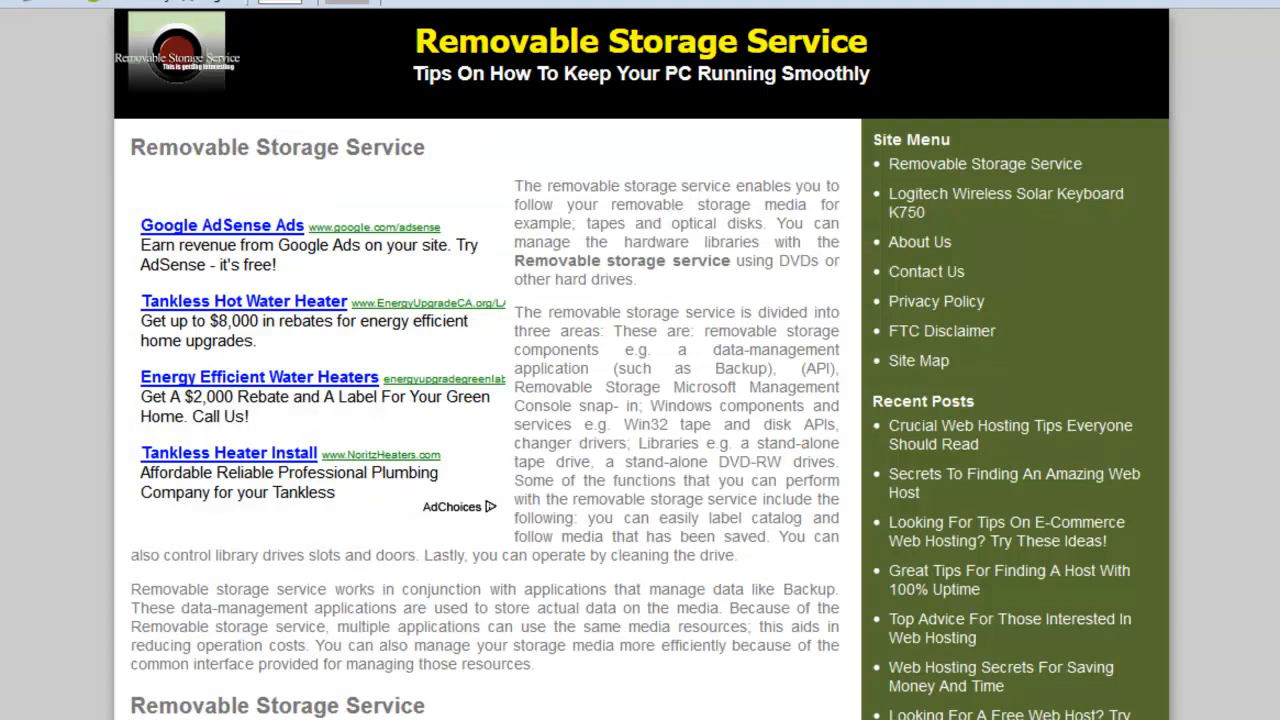
# Step: Load the WRAL.com home page in the browser and copy its web address
pyautogui.write('wra')
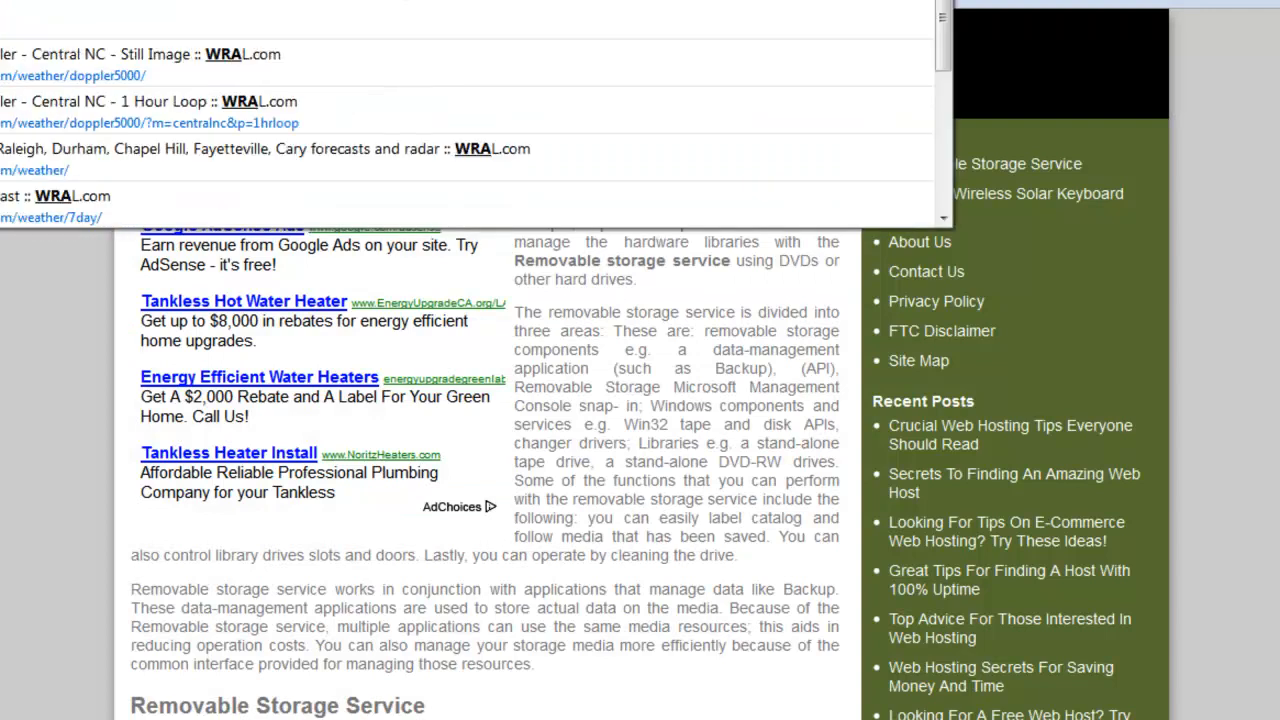
pyautogui.press('Return')
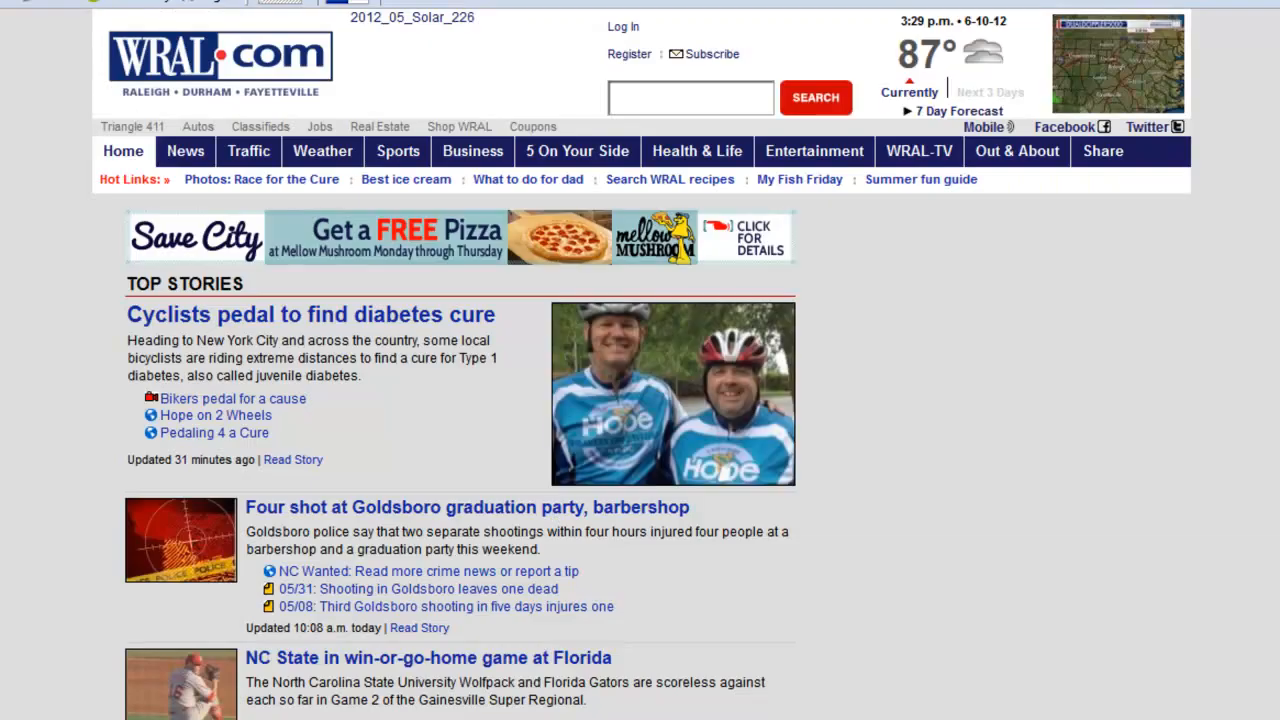
pyautogui.rightClick(317, 1)
pyautogui.click(372, 5)
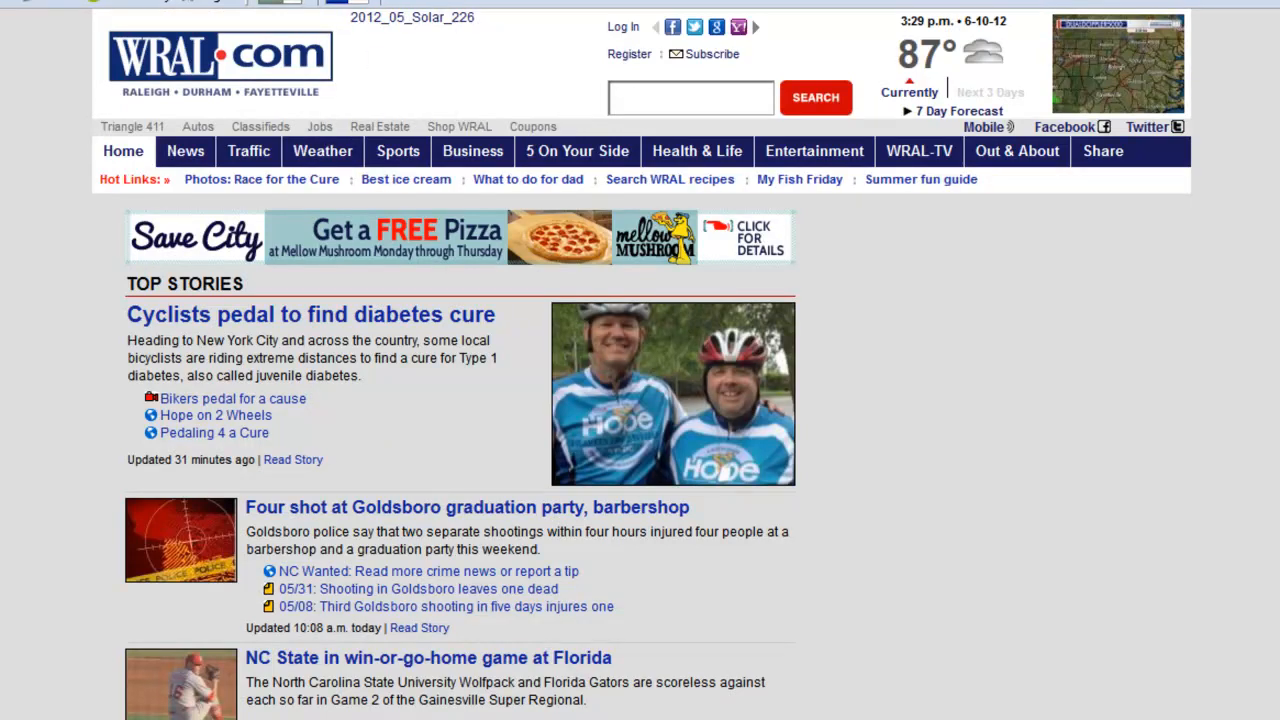
# Step: Enter the WRAL URL as Web URL, 'Wral' as Company and 'news and sports' as Company Info
pyautogui.moveTo(637, 719)
pyautogui.click(872, 690)
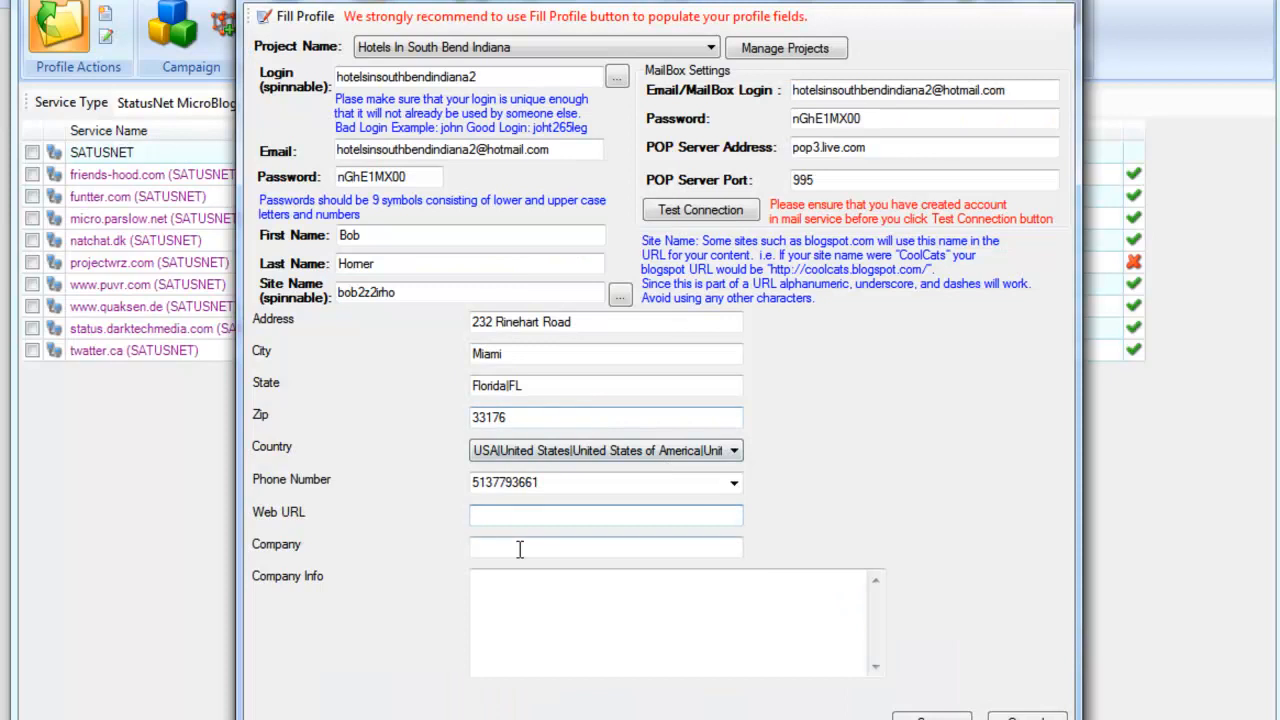
pyautogui.write('http://www.wral.com/')
pyautogui.press('Tab')
pyautogui.write('Wral')
pyautogui.press('Tab')
pyautogui.write('news and sports')
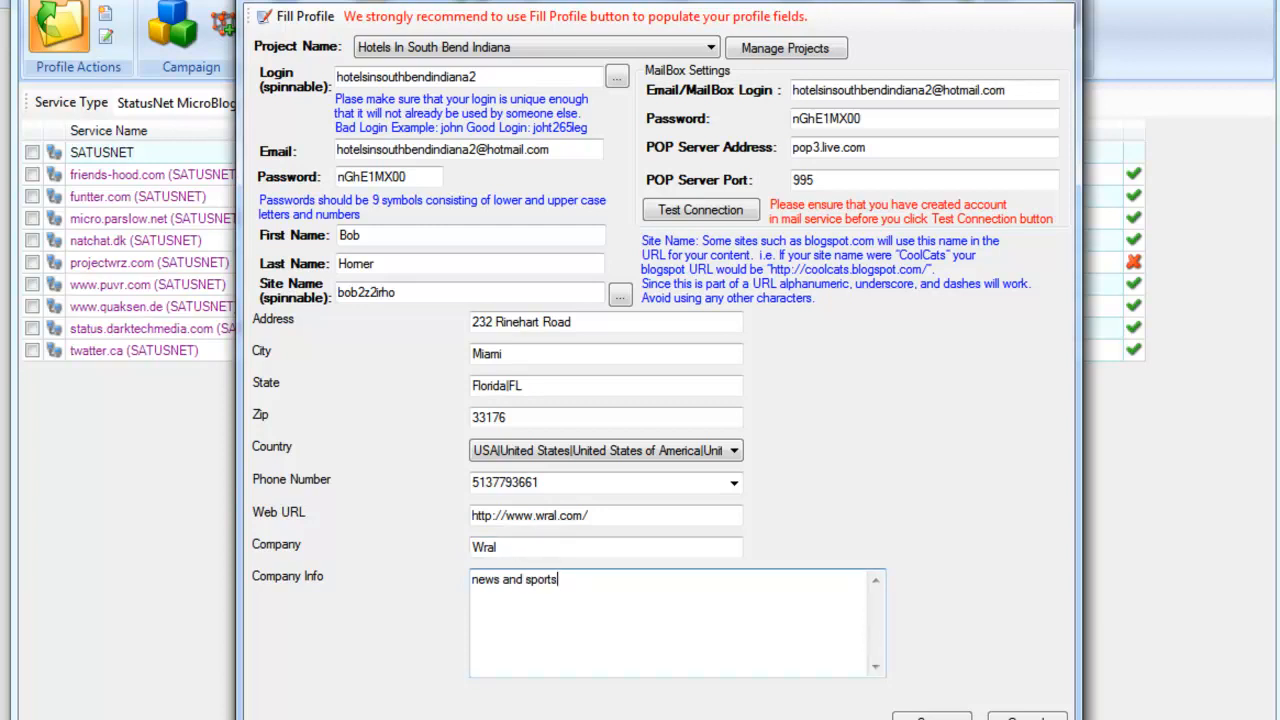
# Step: Test the Hotmail mailbox connection, creating the account automatically, then save the profile
pyautogui.click(692, 212)
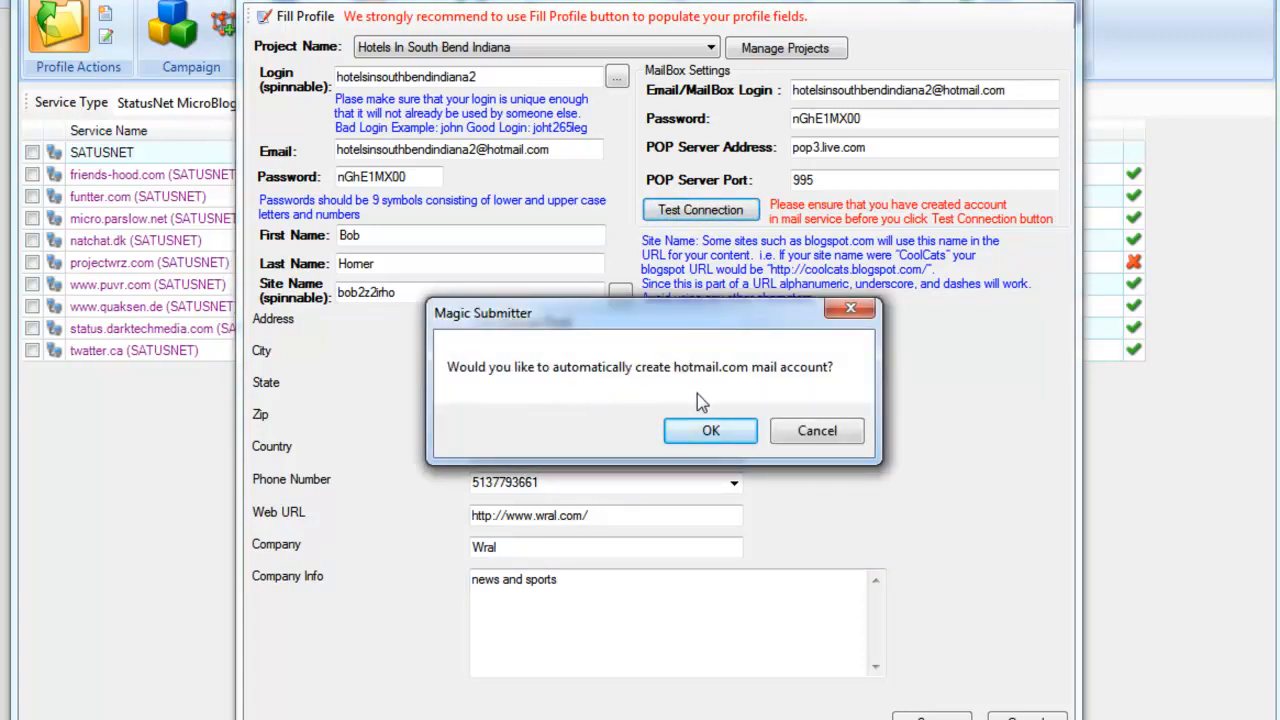
pyautogui.click(720, 430)
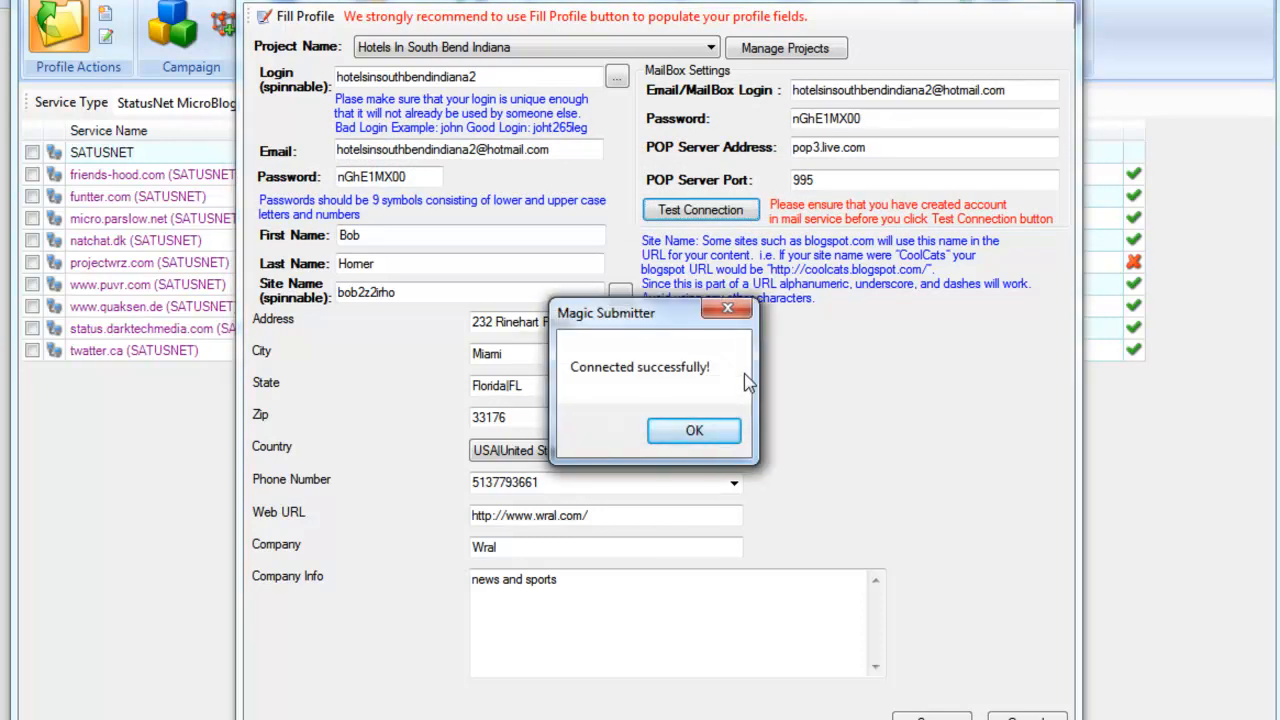
pyautogui.click(716, 432)
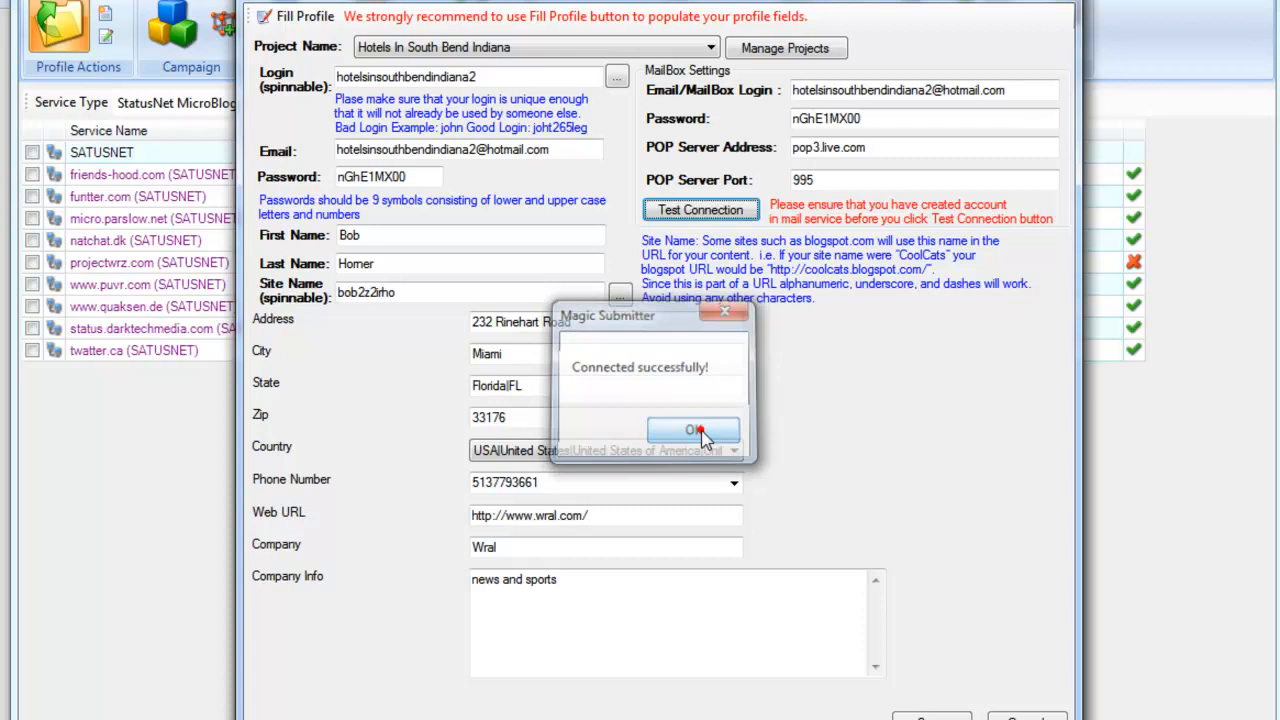
pyautogui.click(700, 212)
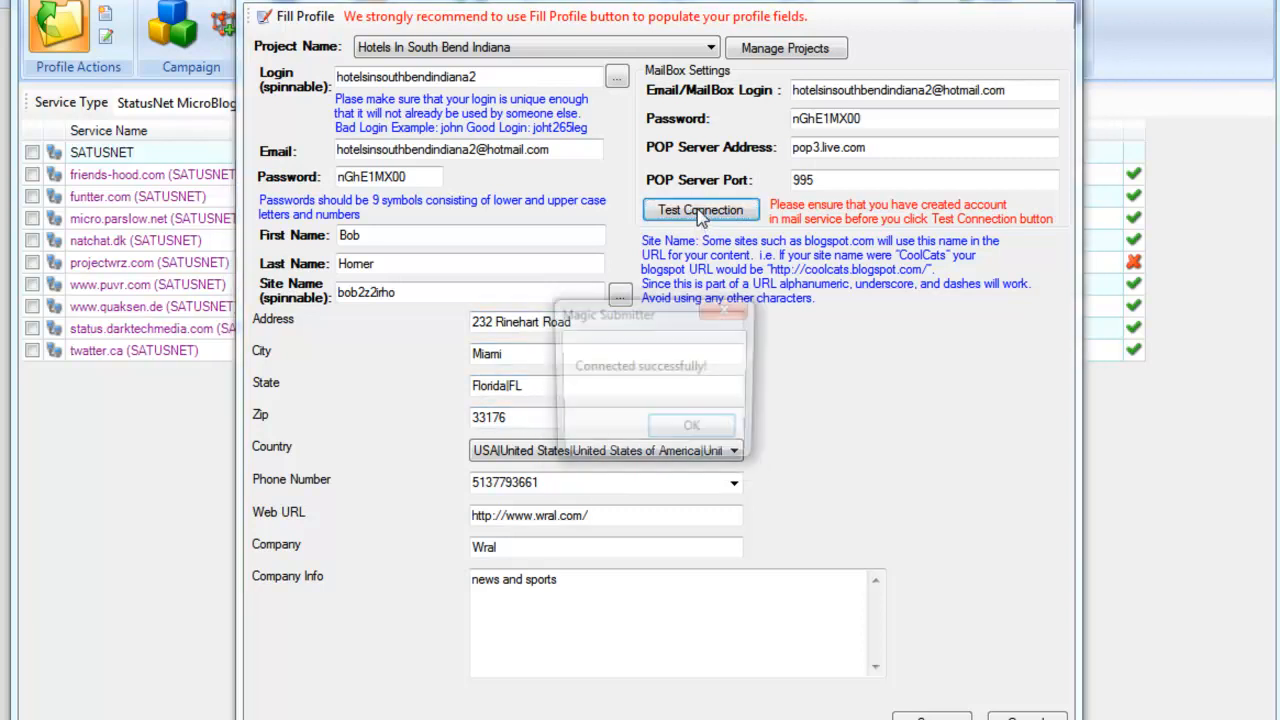
pyautogui.click(729, 436)
pyautogui.click(926, 712)
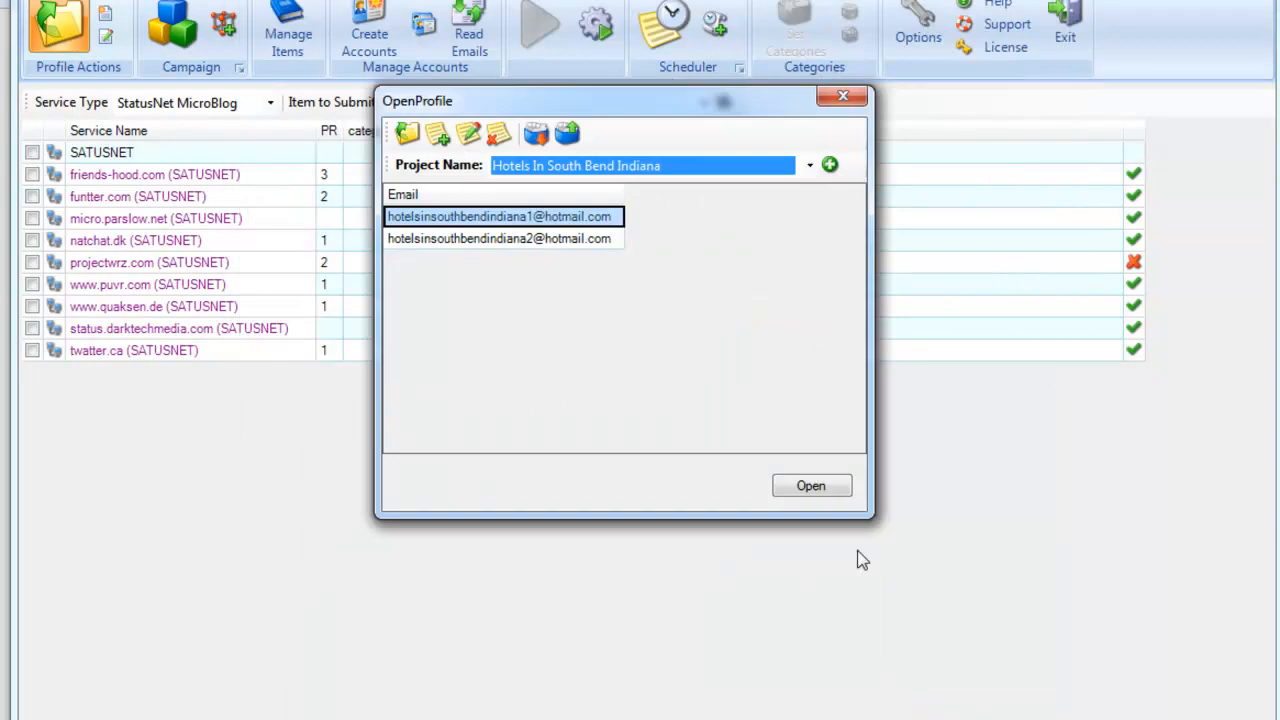
pyautogui.moveTo(670, 107); pyautogui.dragTo(673, 123)
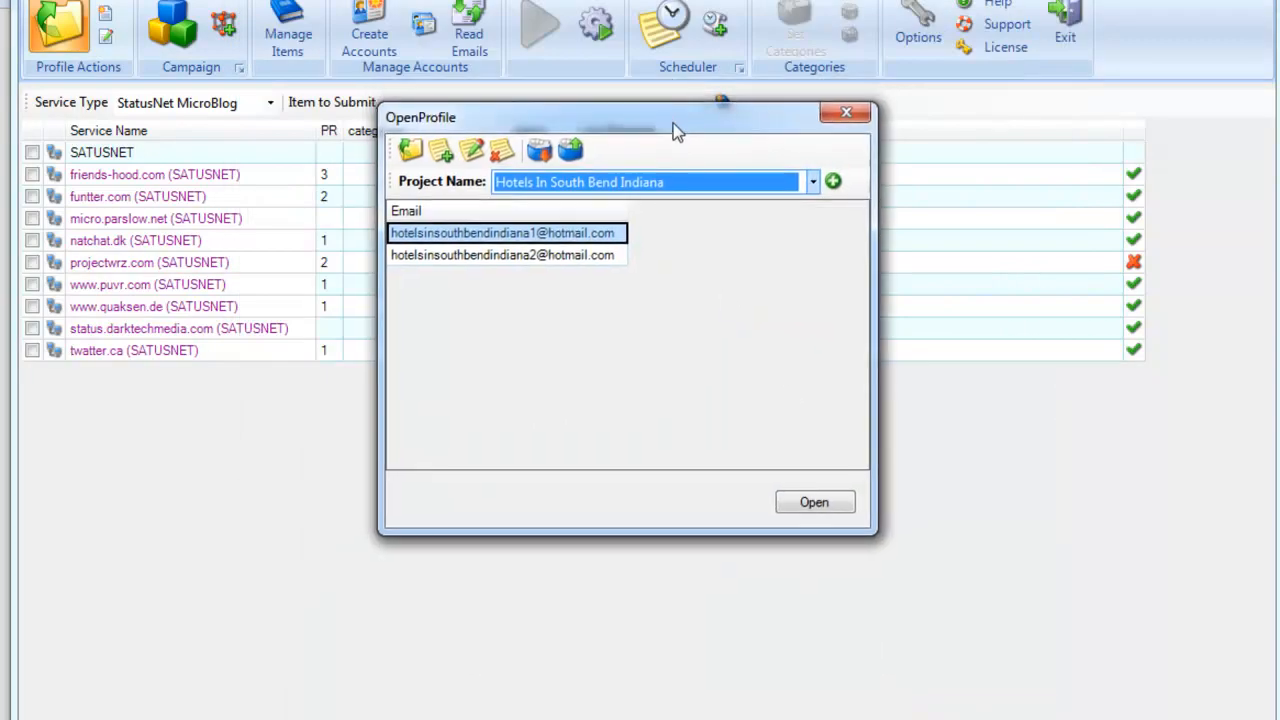